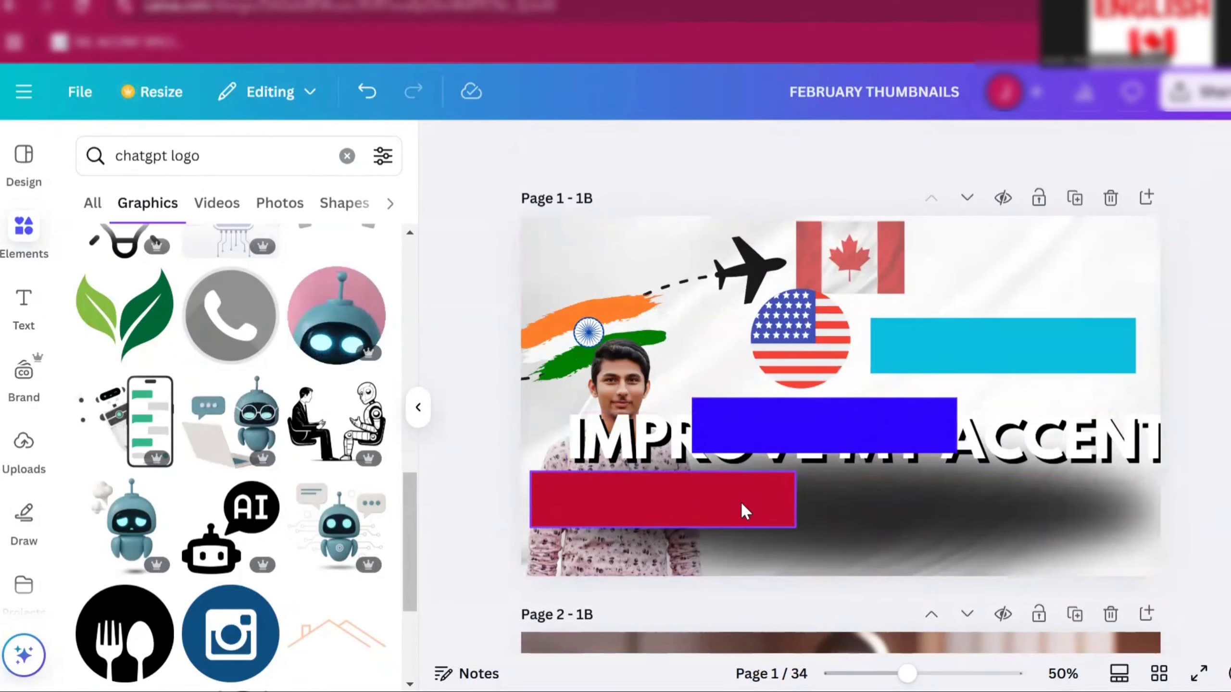
- Move the blue rectangle up beside the Canadian flag and shift the dark shadow element slightly upward on page 1
drag(859, 431, 1032, 278)
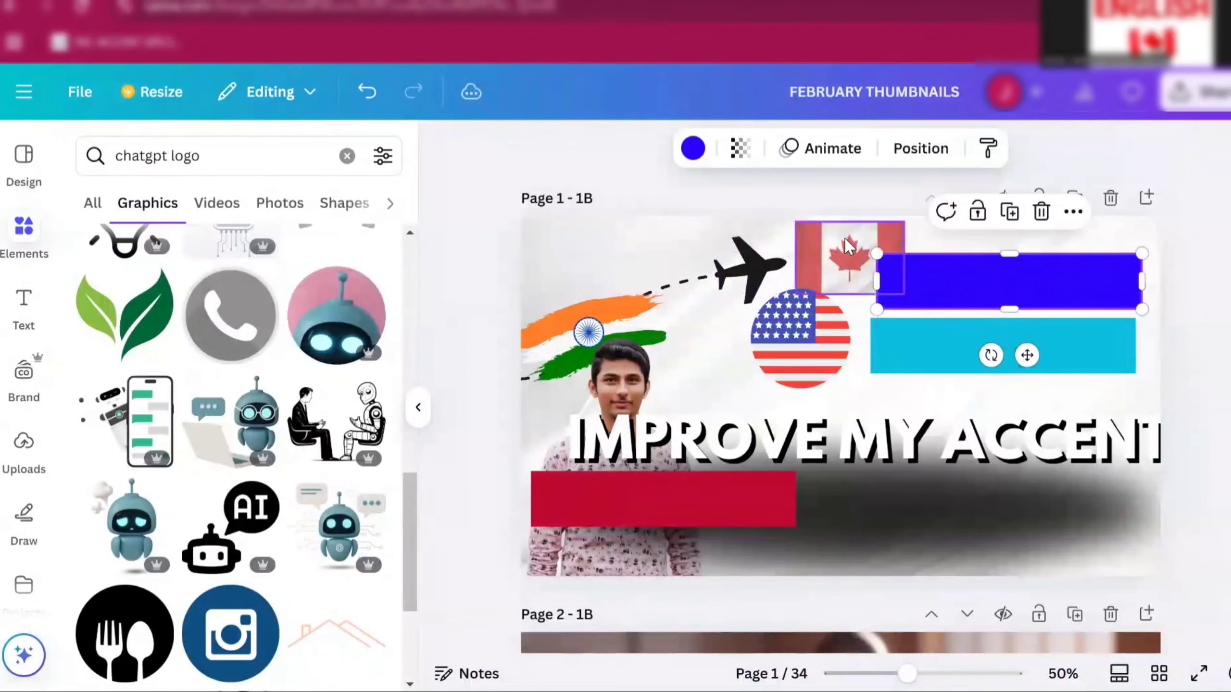
drag(927, 530, 904, 484)
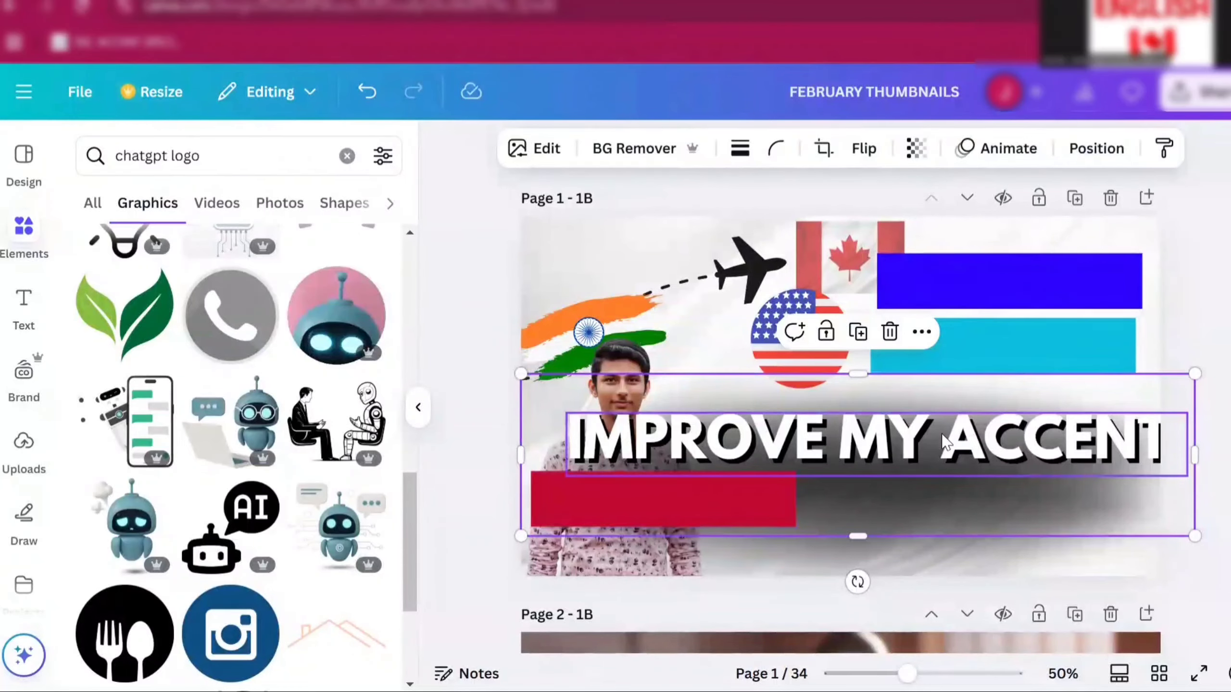
- Open the transparency slider for the page 2 background image after scrolling through the pages
scroll(943, 442, down, 5)
scroll(940, 431, down, 7)
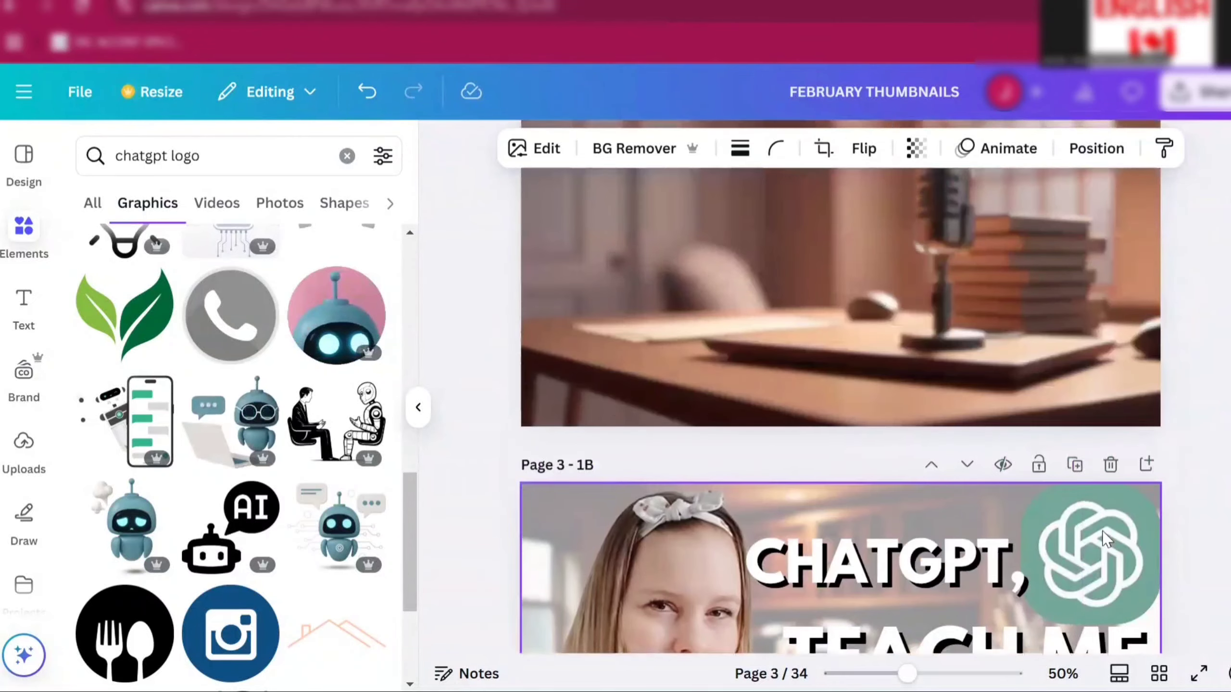
scroll(1101, 530, up, 4)
scroll(957, 351, down, 2)
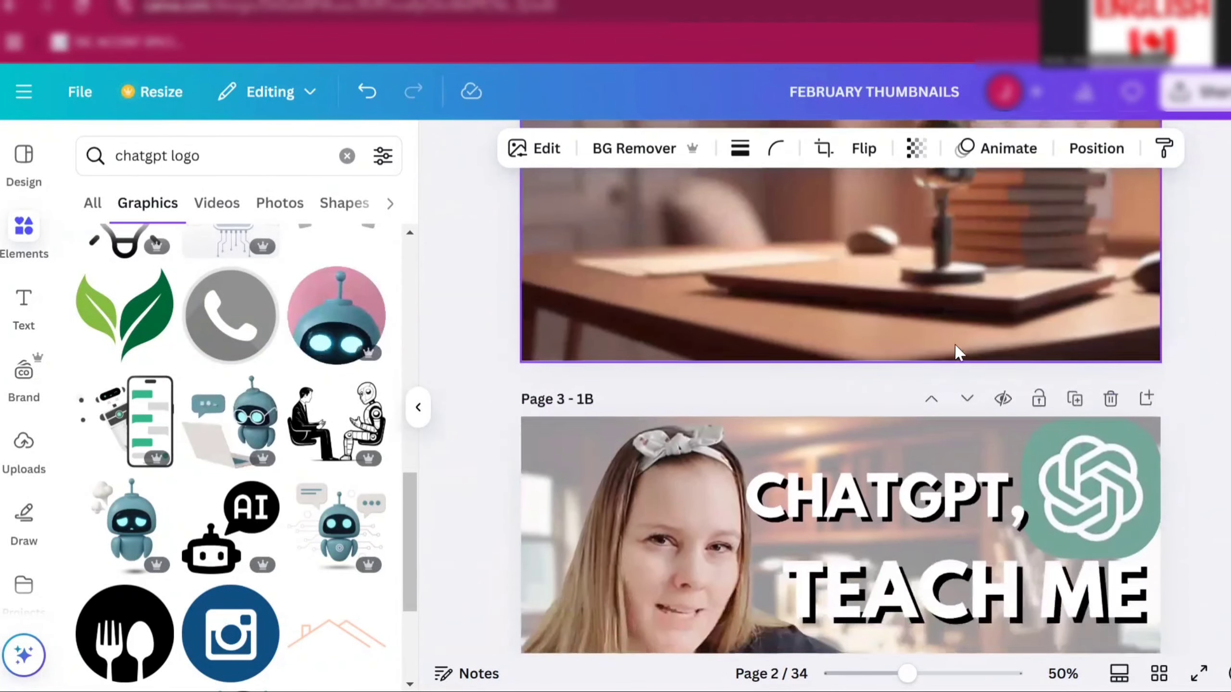
scroll(957, 351, up, 5)
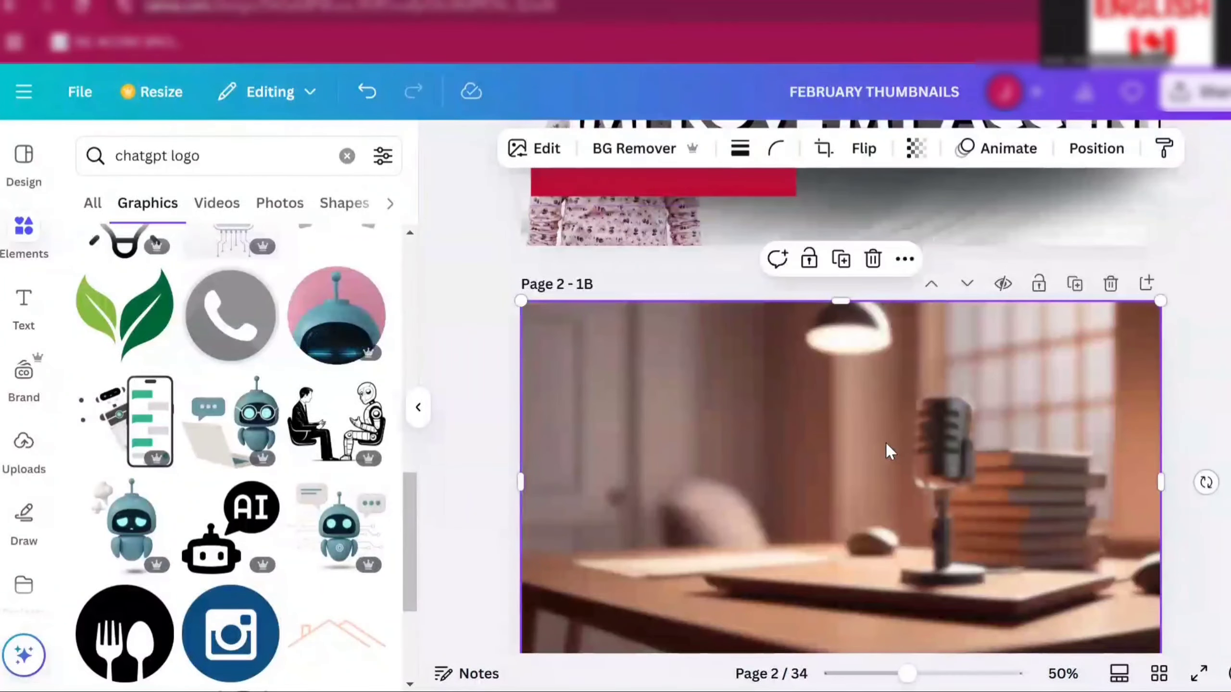
click(916, 148)
drag(958, 241, 1046, 250)
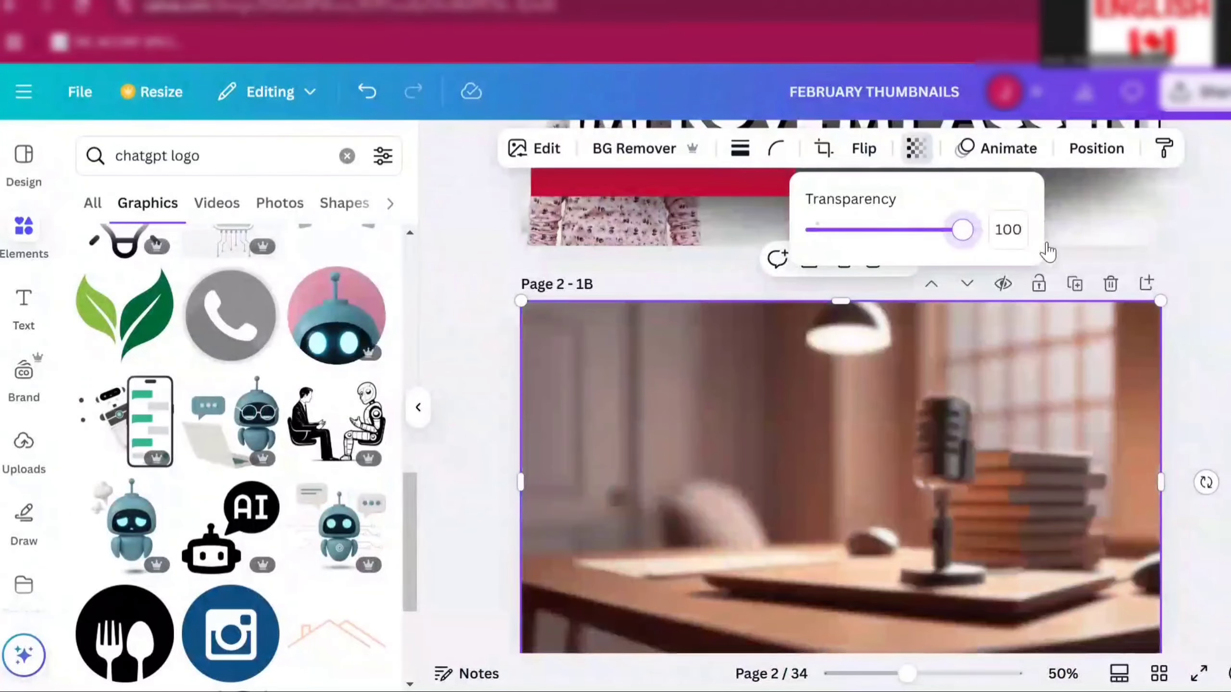
click(1198, 332)
- Reposition the dark shadow element on page 1 so it sits under the IMPROVE MY ACCENT title
scroll(1197, 332, down, 3)
scroll(1201, 337, down, 3)
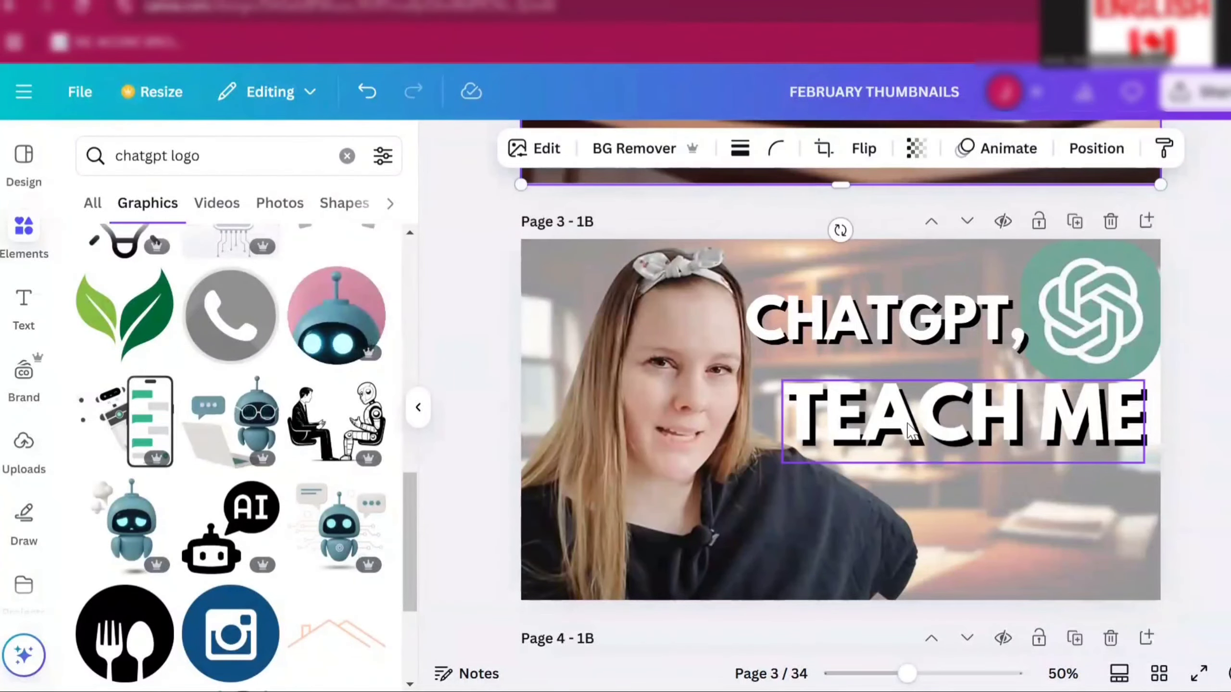
scroll(908, 426, up, 10)
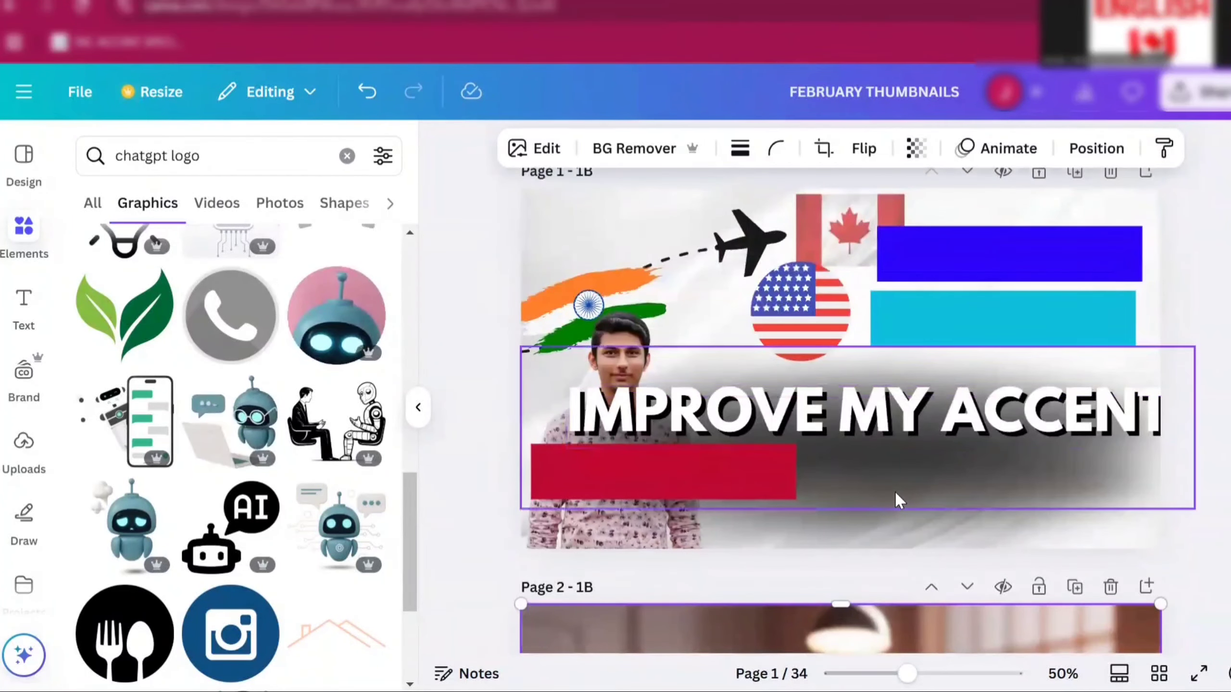
click(894, 491)
drag(894, 491, 896, 427)
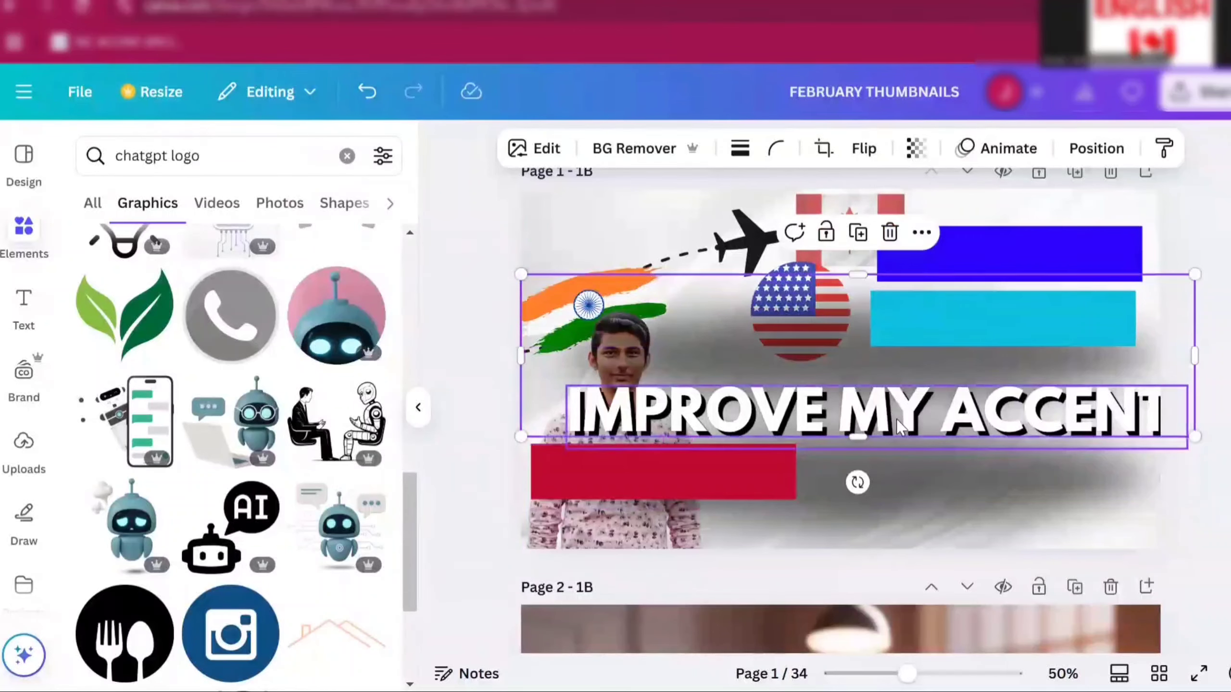
drag(729, 328, 804, 459)
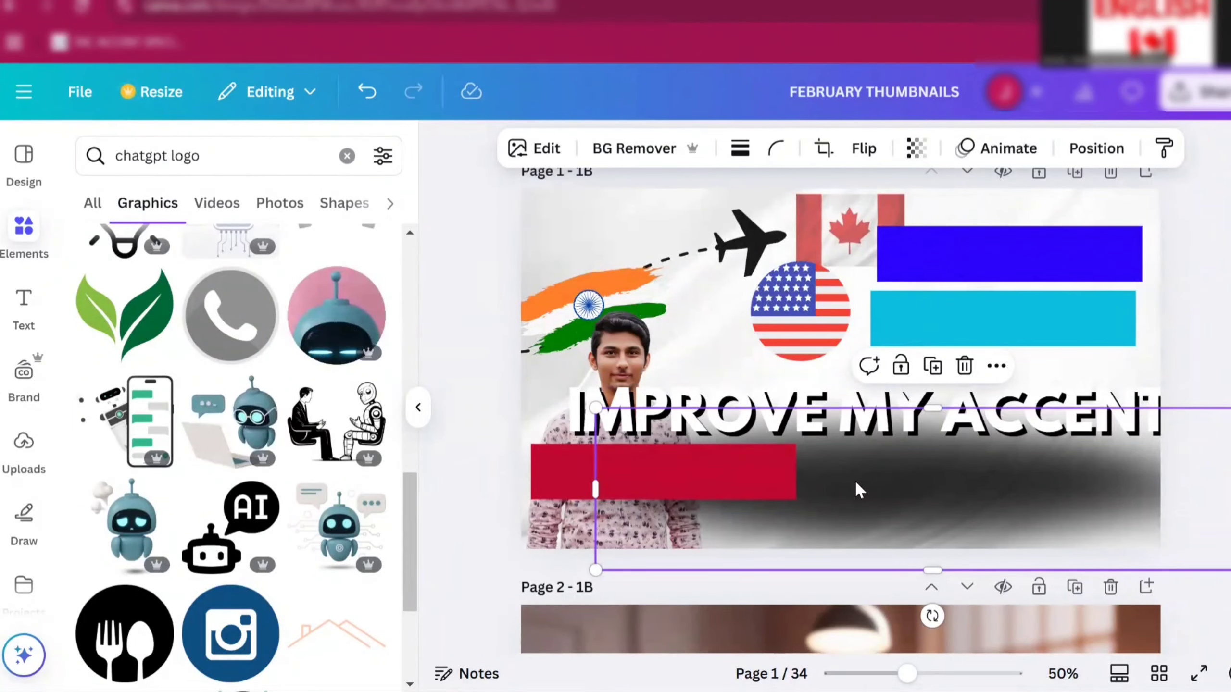
- Place a copy of the dark shadow on page 3, resizing it to sit over the TEACH ME line
scroll(856, 485, down, 2)
scroll(855, 481, down, 15)
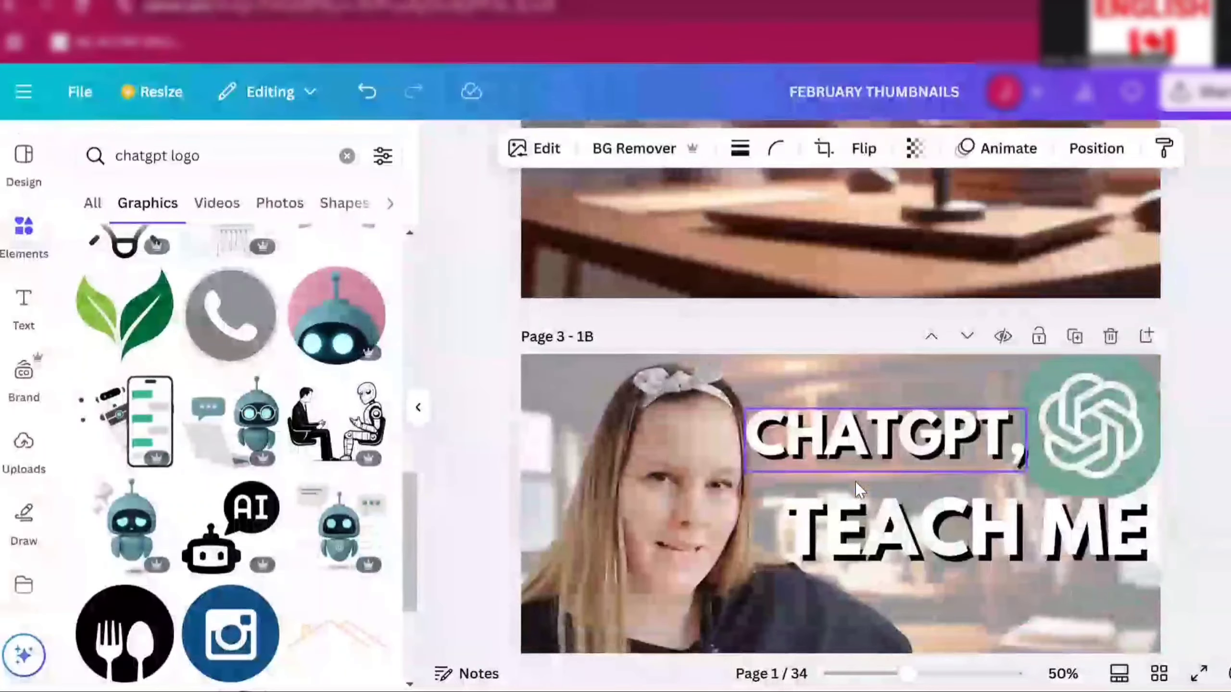
scroll(1074, 377, up, 3)
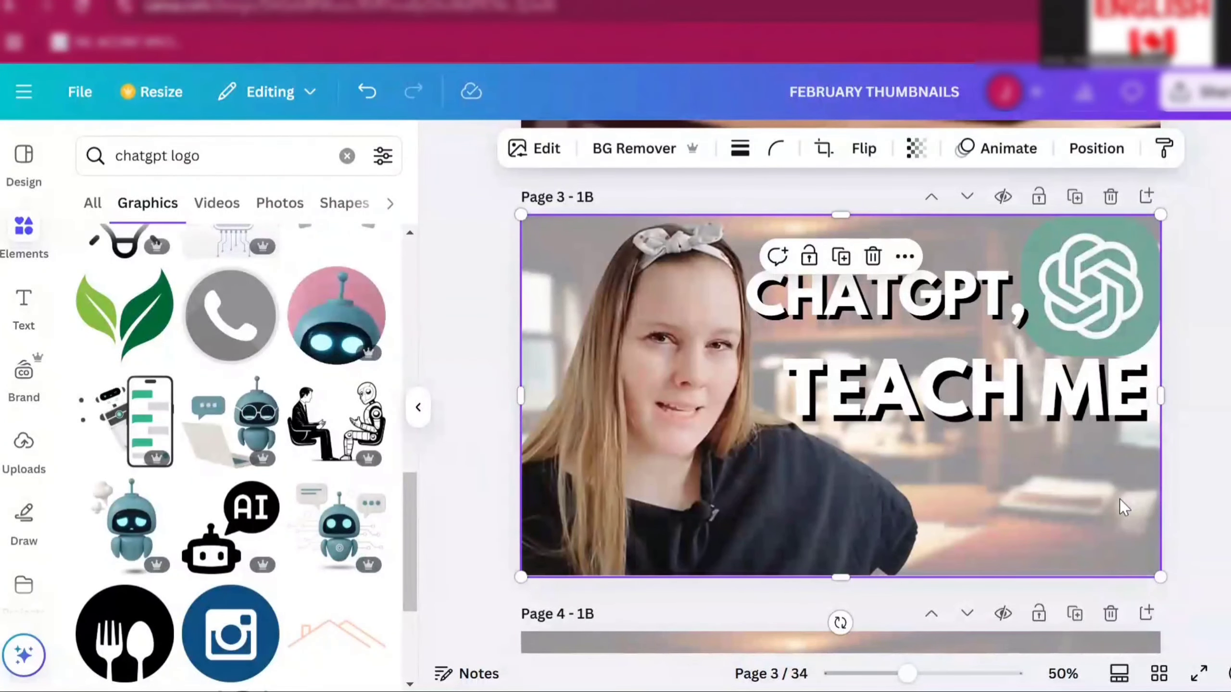
click(1120, 499)
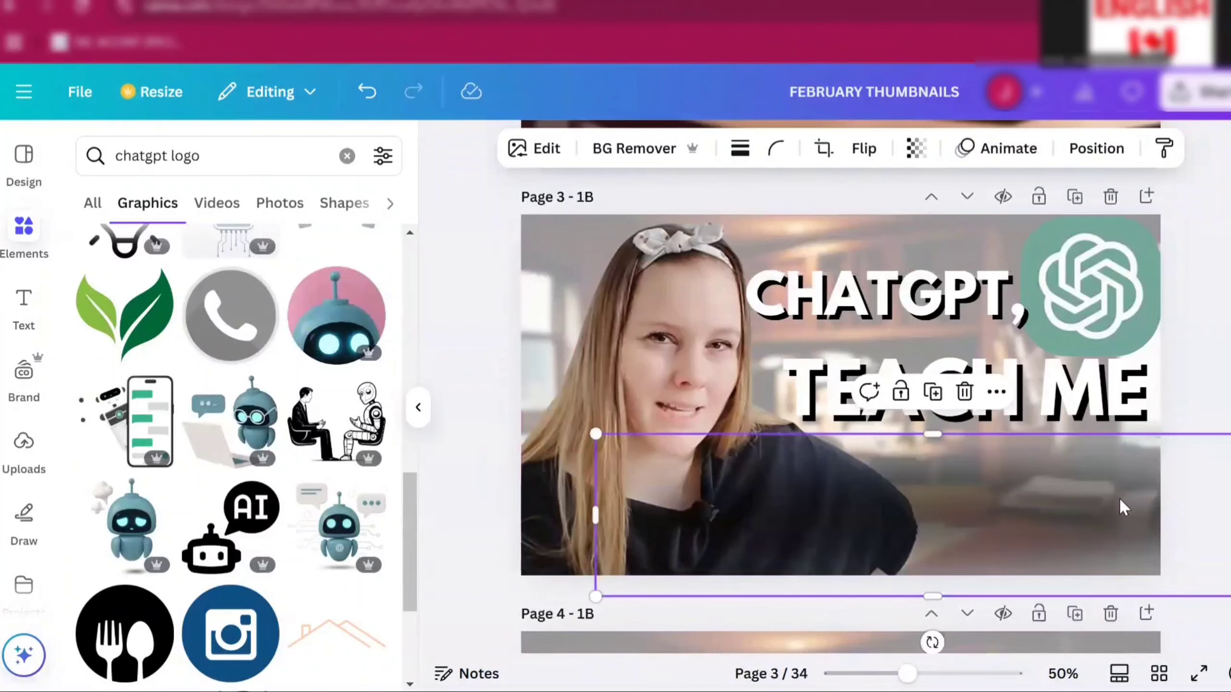
drag(1055, 454, 1065, 396)
drag(599, 479, 659, 473)
mouse_move(971, 401)
mouse_down()
mouse_move(932, 409)
mouse_move(974, 414)
mouse_up()
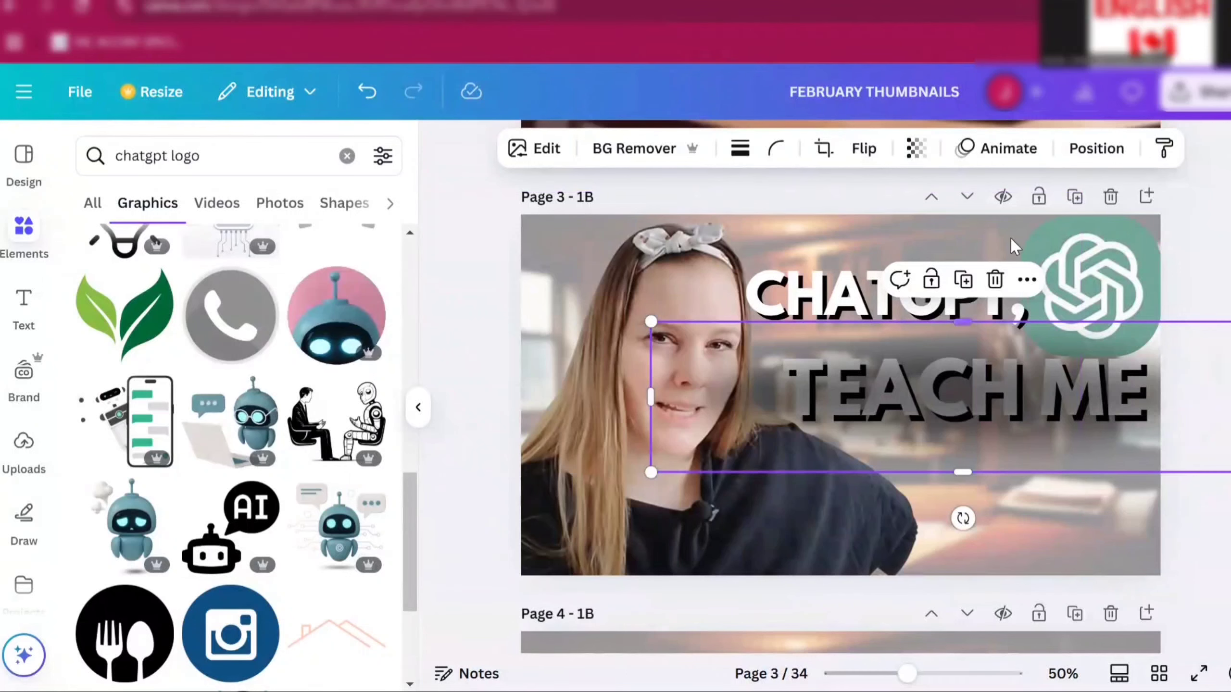
- Send the page 3 shadow backward twice in the layer order
click(1096, 148)
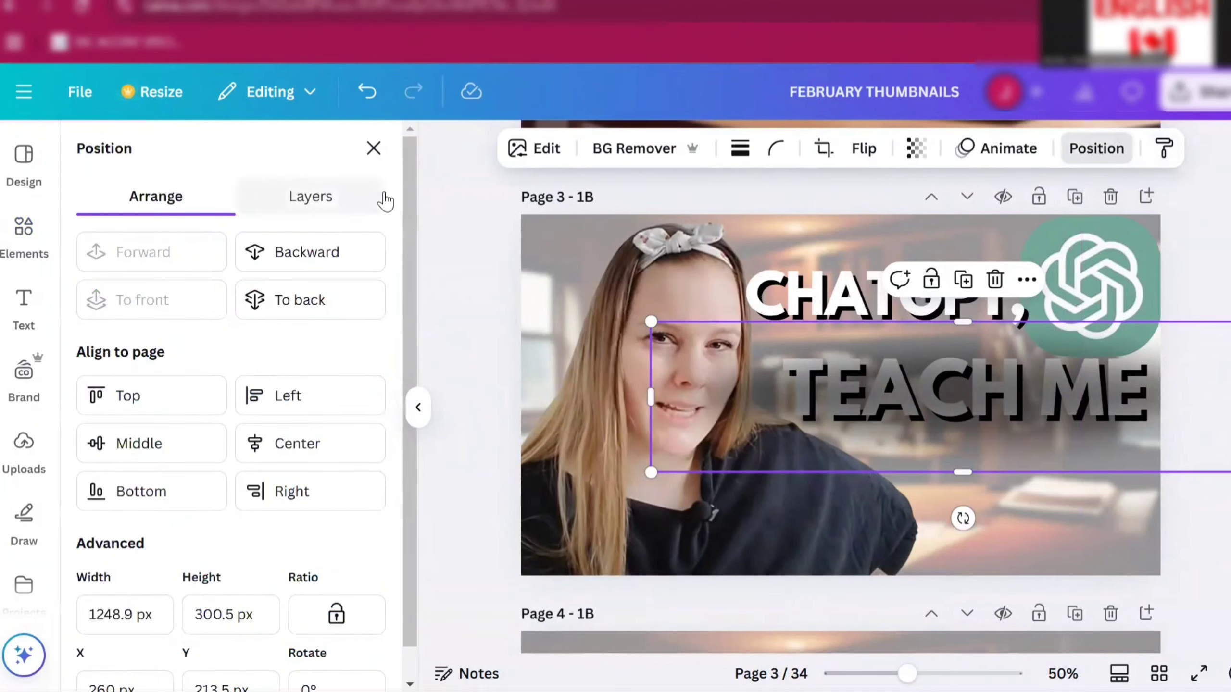
click(300, 264)
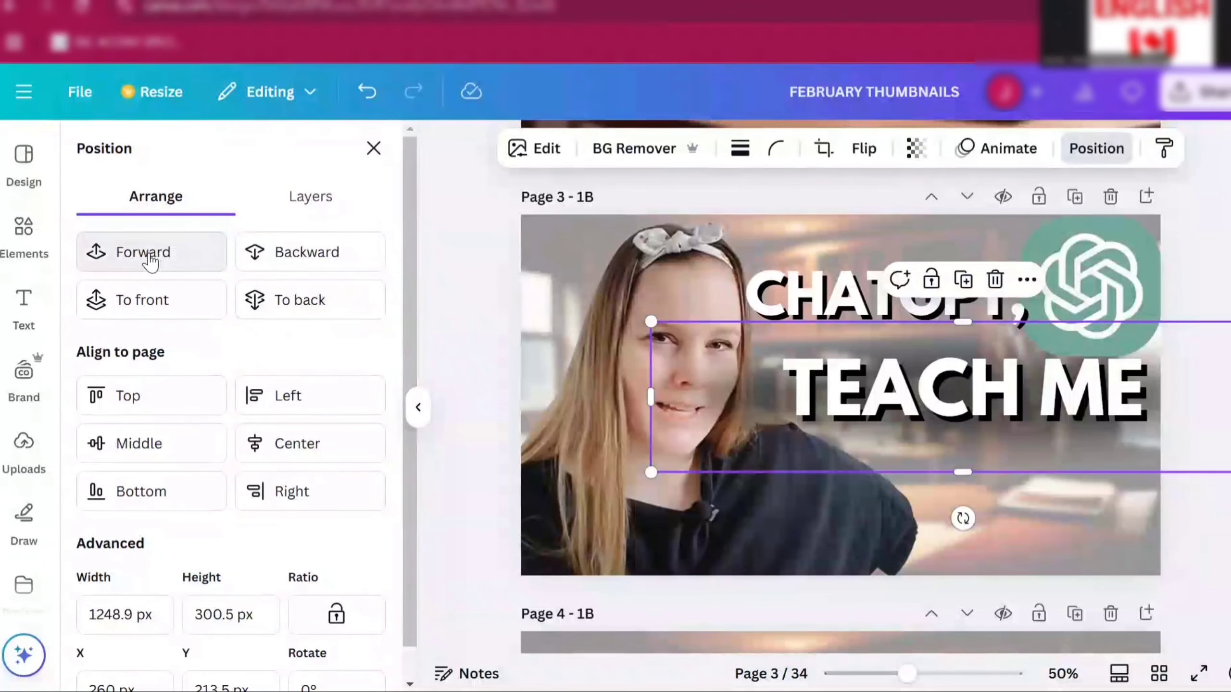
click(303, 258)
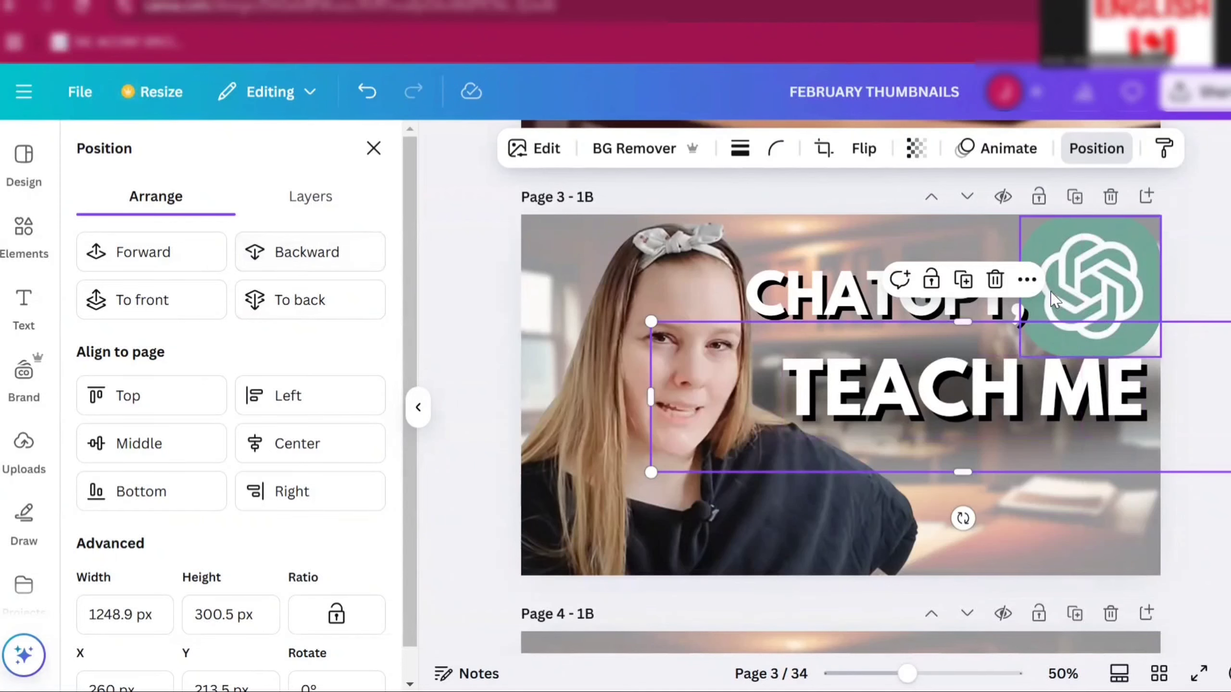
right_click(1112, 532)
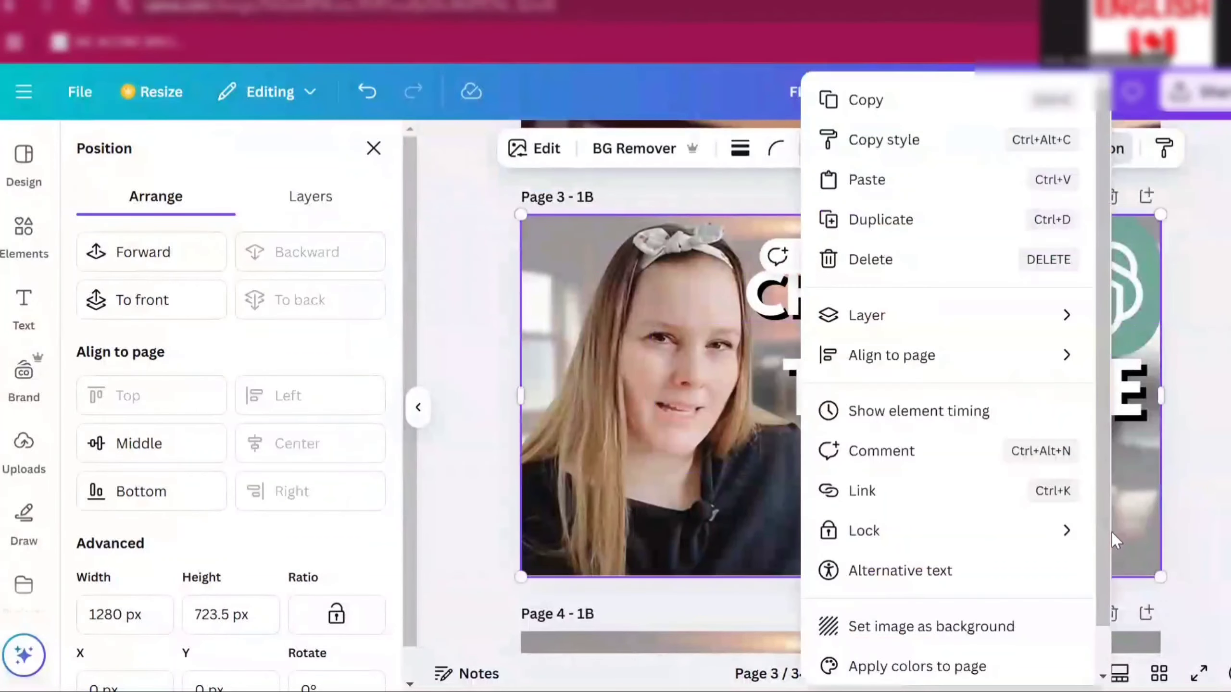
click(1211, 529)
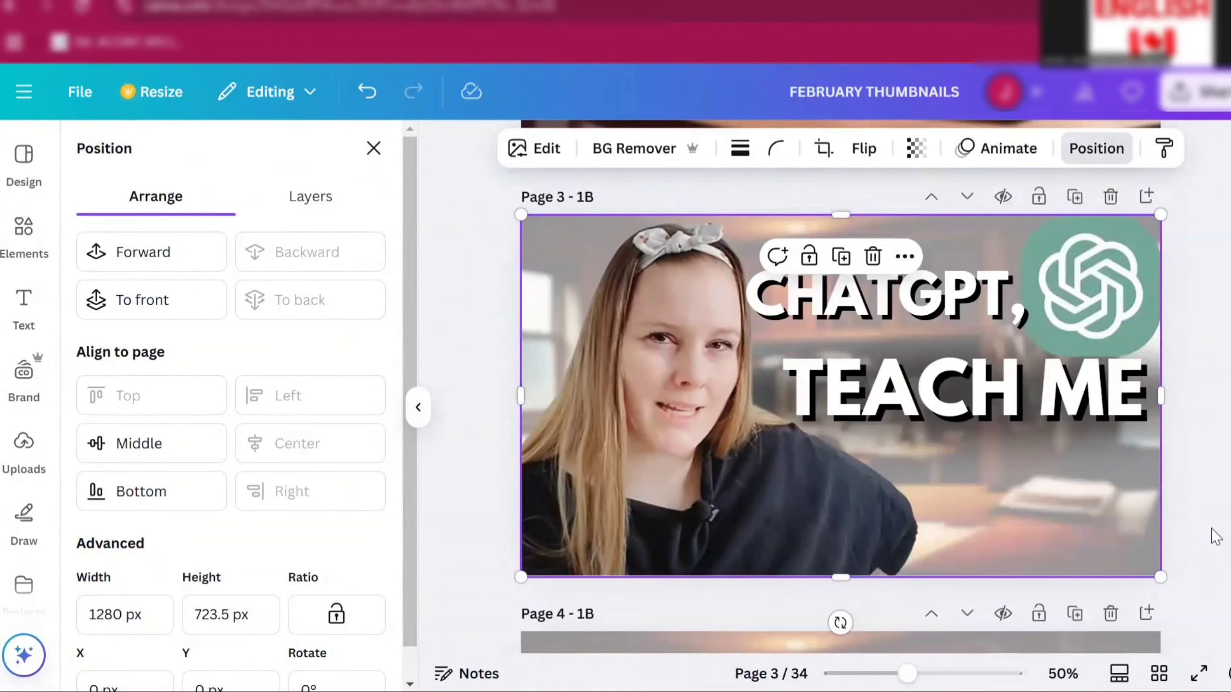
- Paste the dark shadow onto page 3 again and send it backward behind the TEACH ME text
scroll(1214, 535, up, 1)
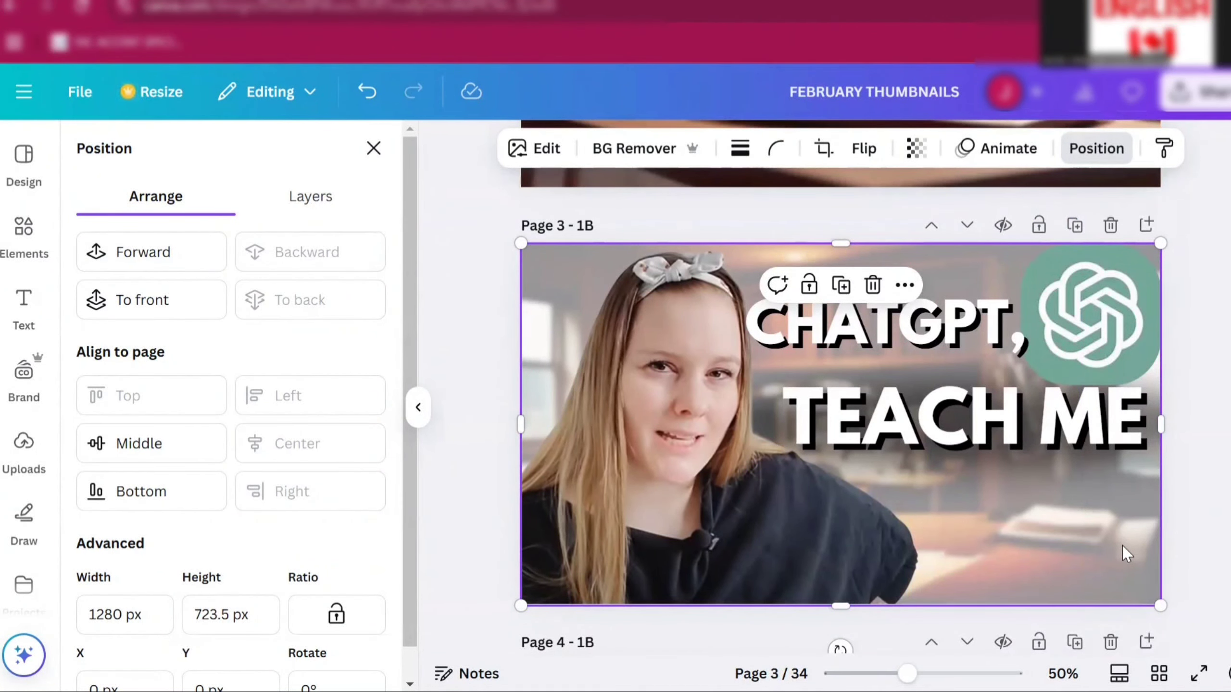
key(ctrl+v)
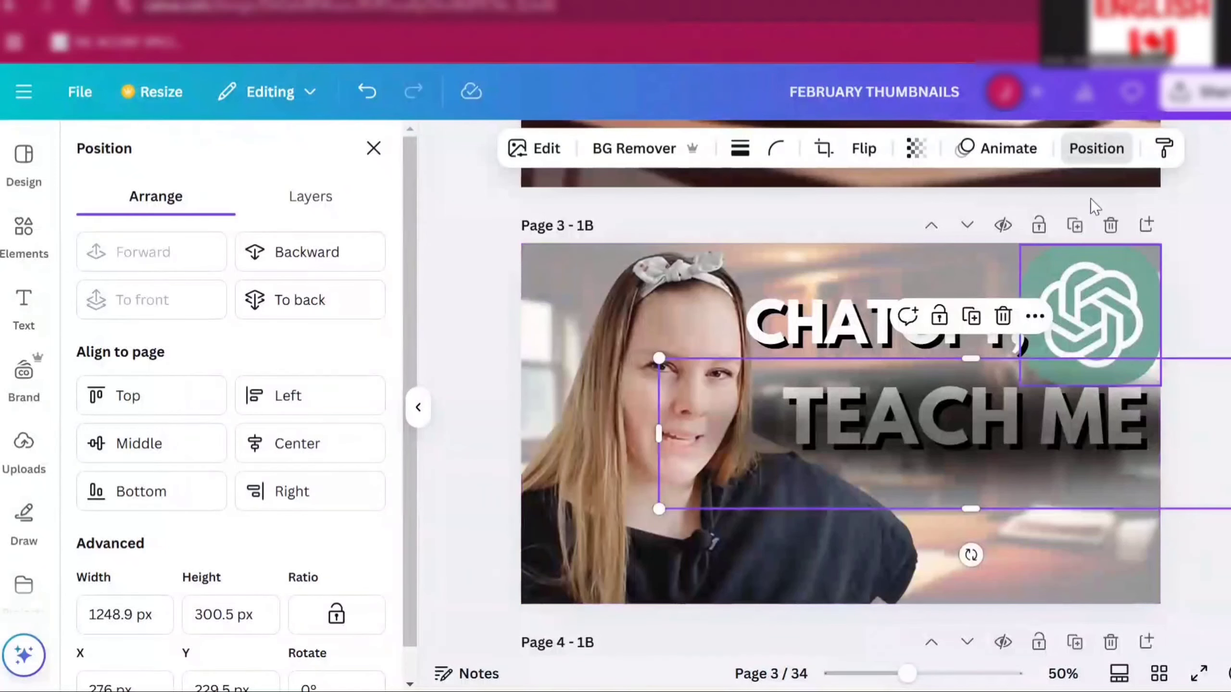
click(1093, 151)
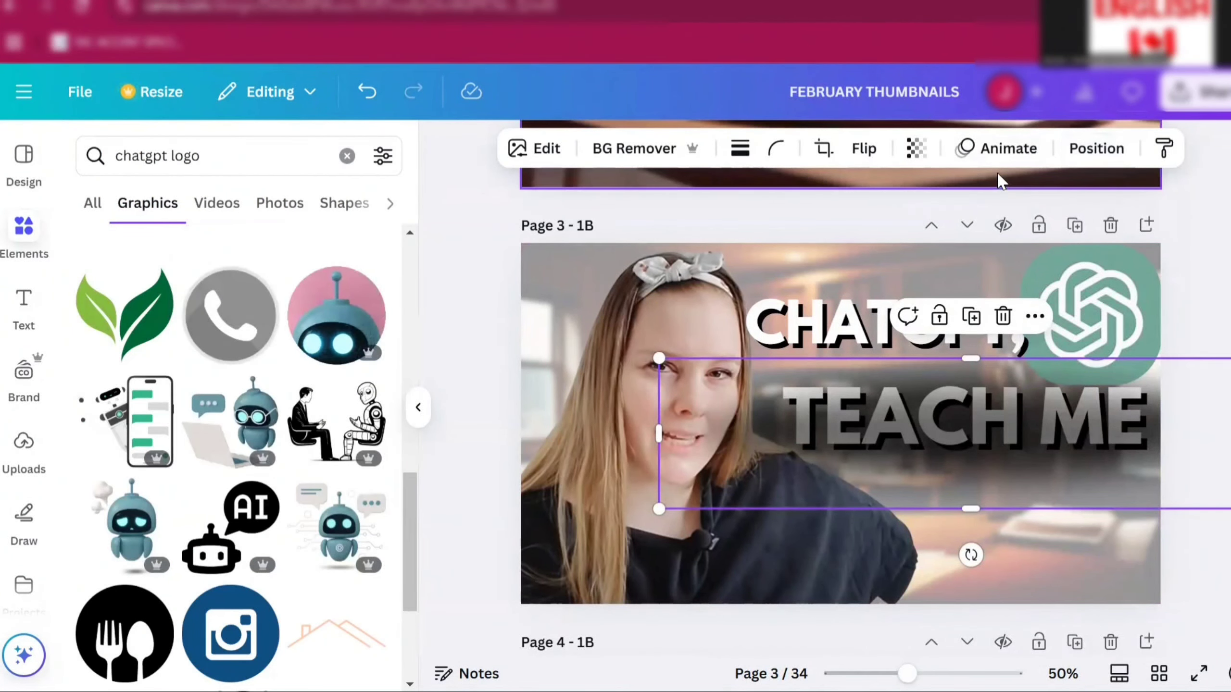
click(1098, 151)
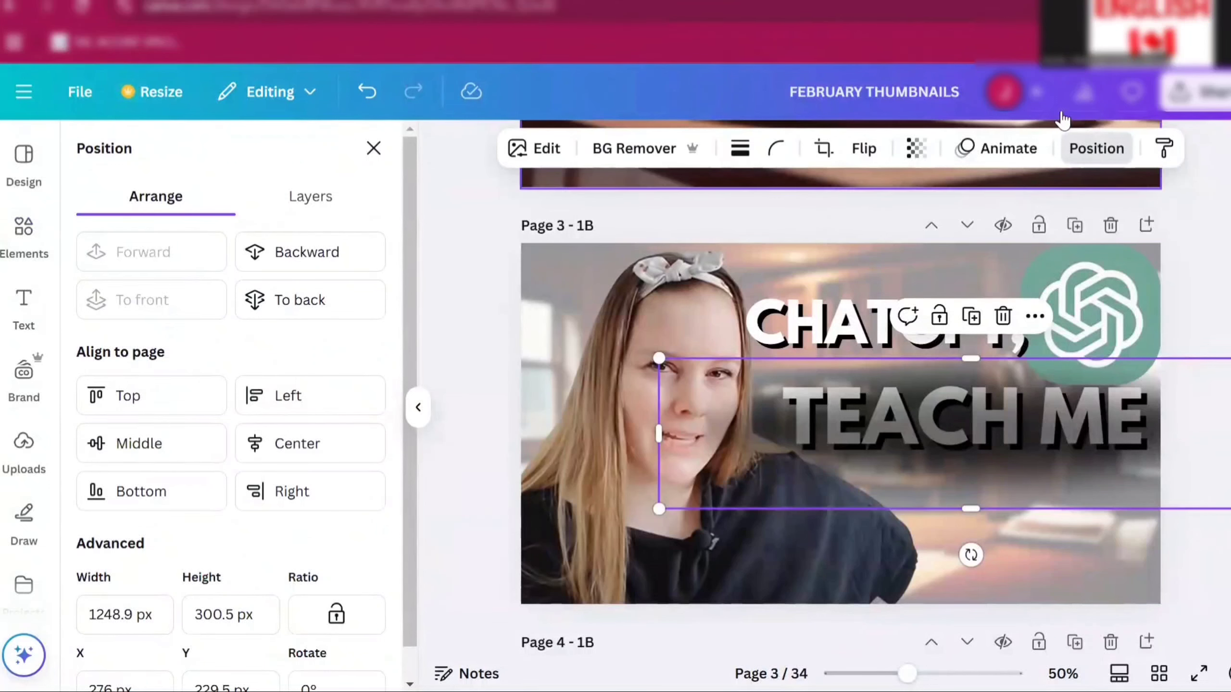
click(284, 250)
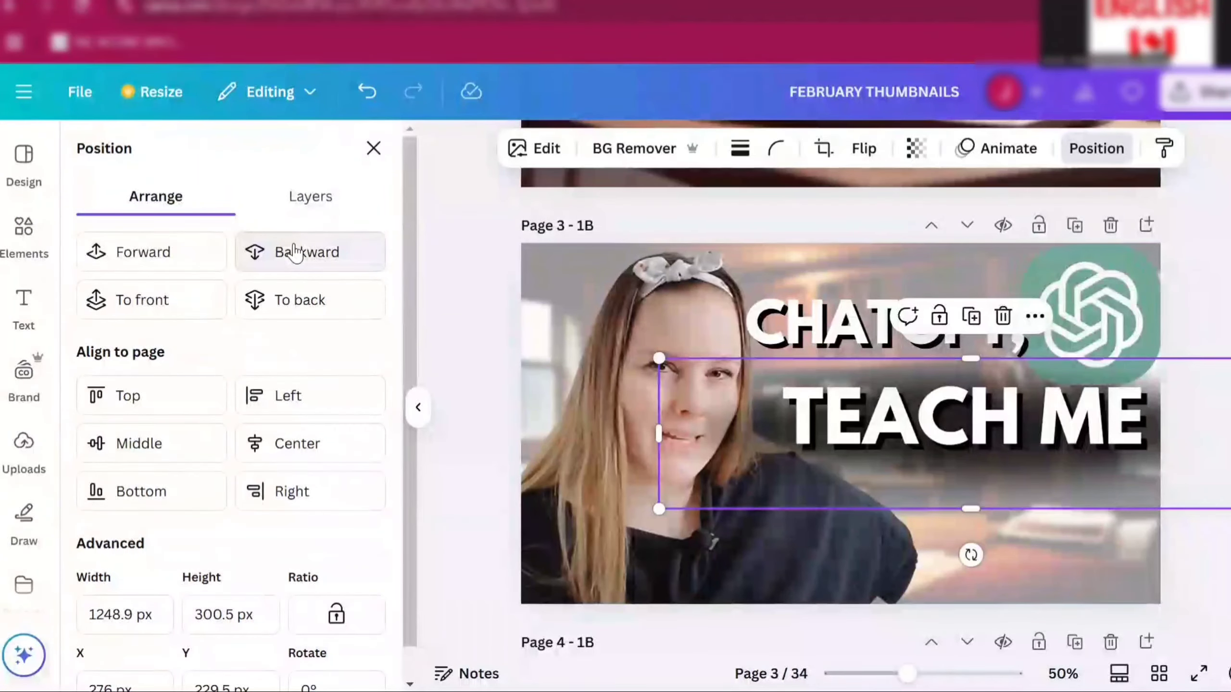
click(294, 253)
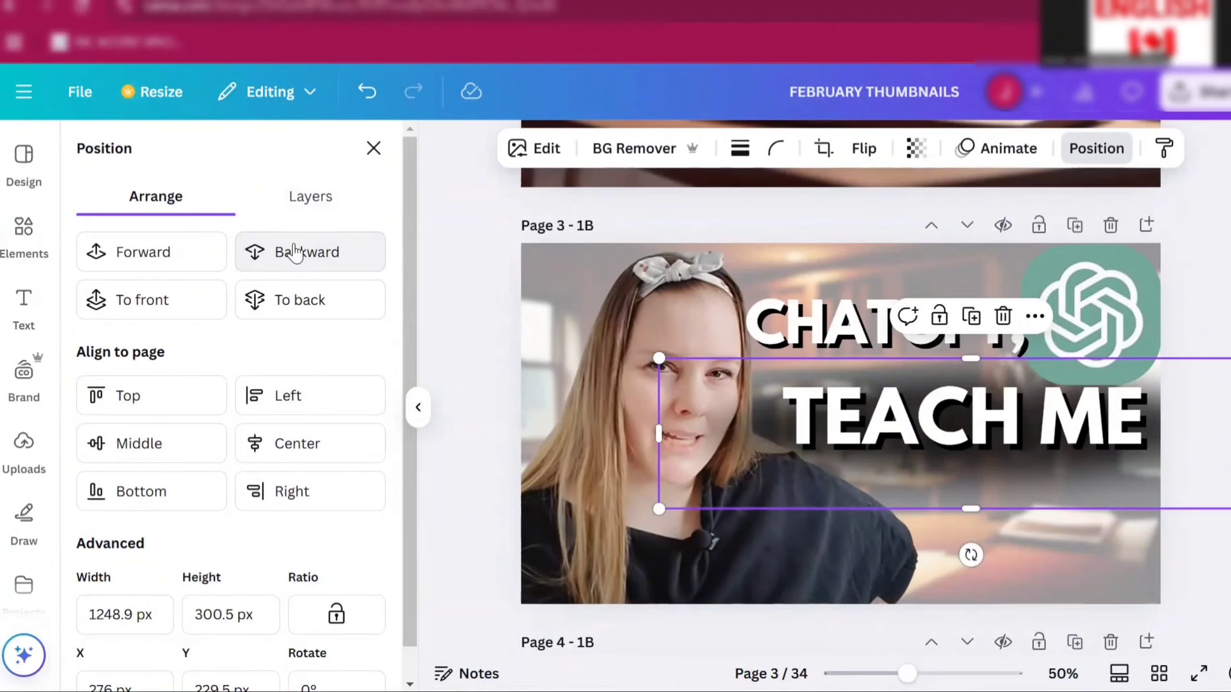
click(295, 252)
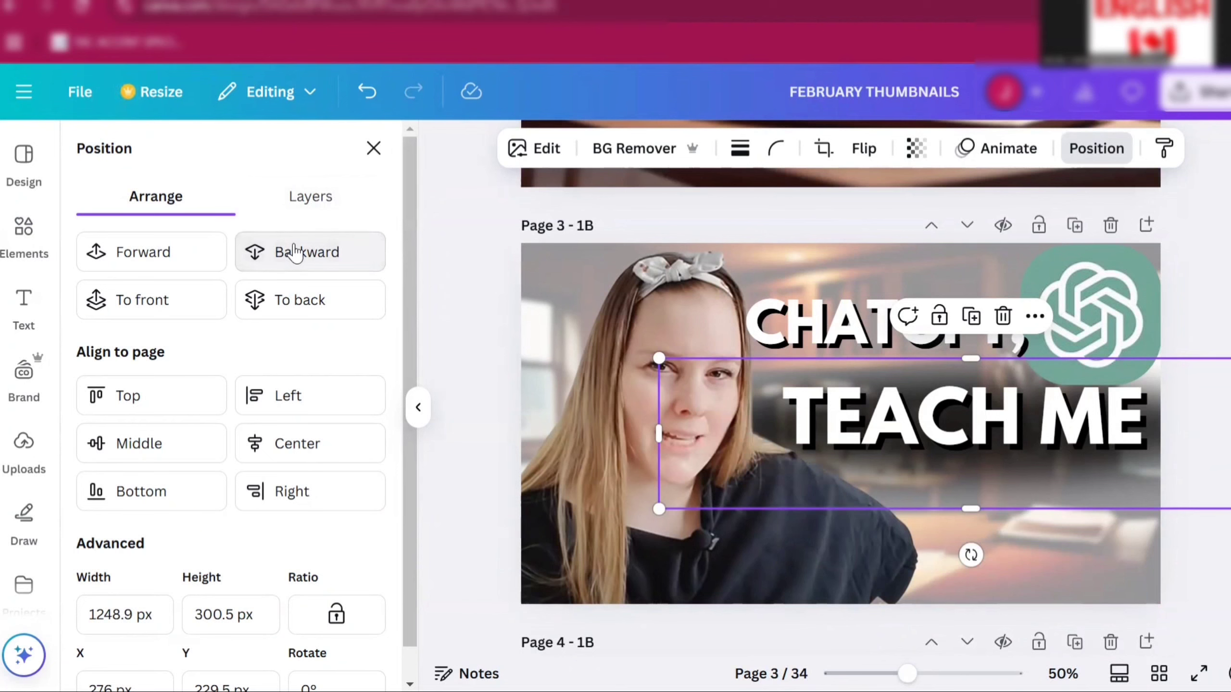
right_click(1119, 581)
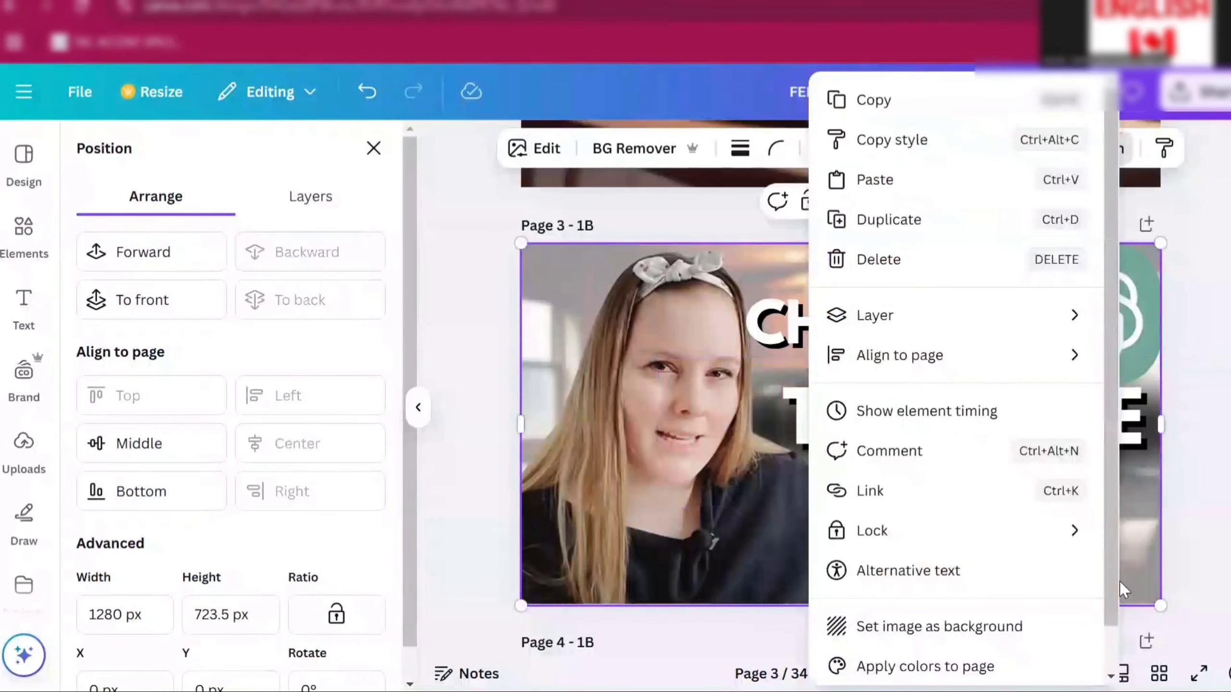
click(1229, 549)
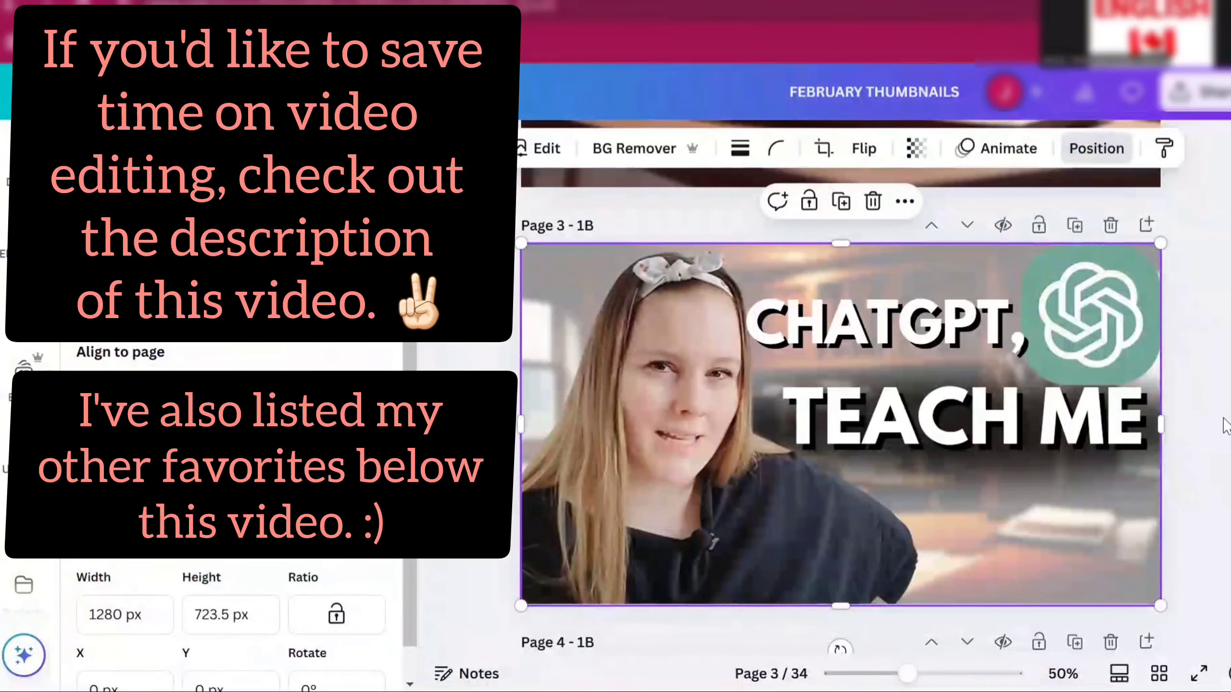
scroll(1226, 427, down, 1)
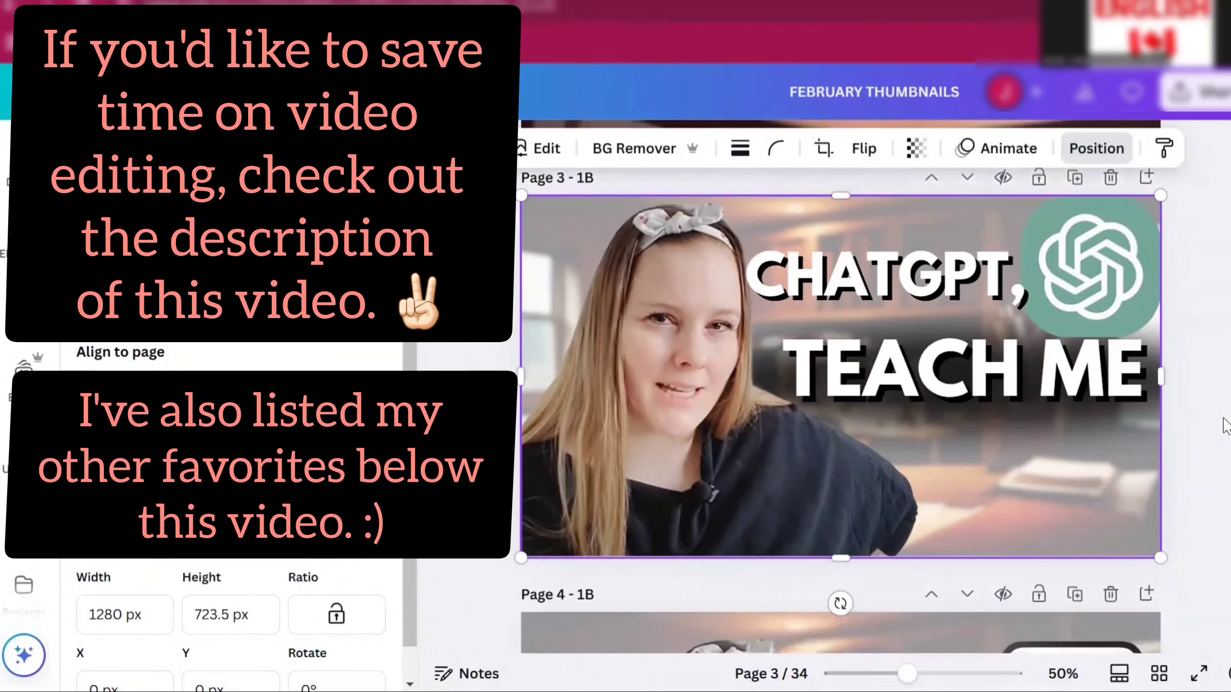
scroll(1226, 426, up, 1)
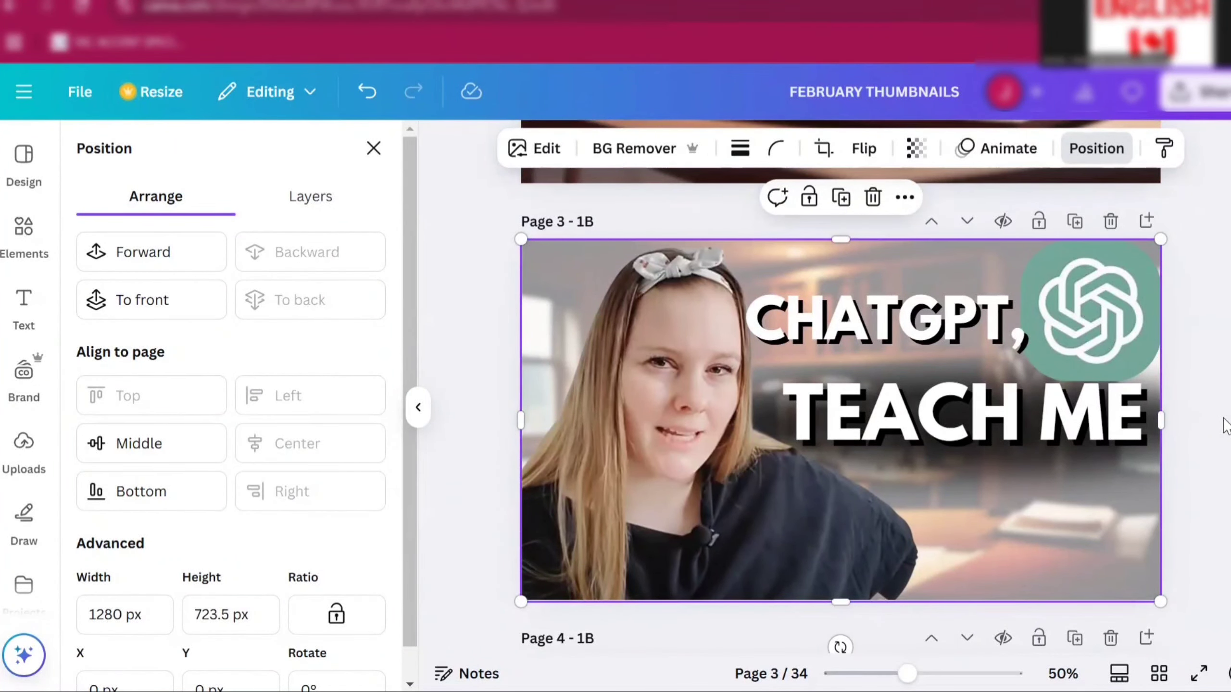
scroll(1226, 426, down, 1)
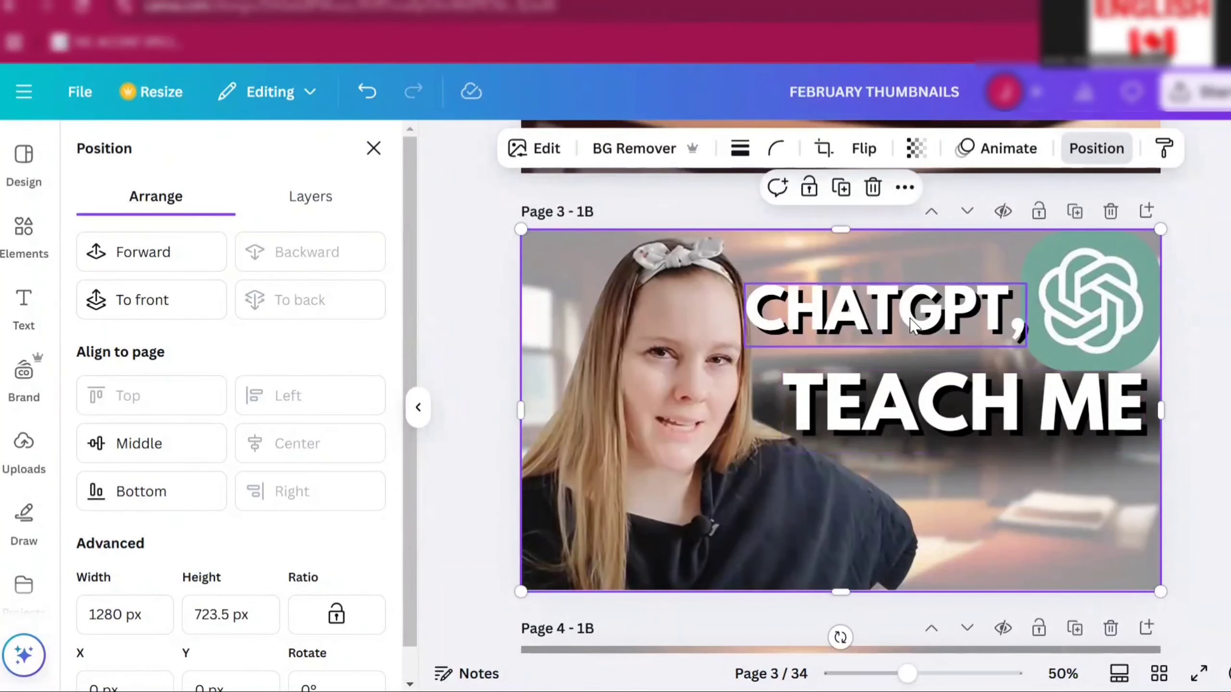
click(889, 323)
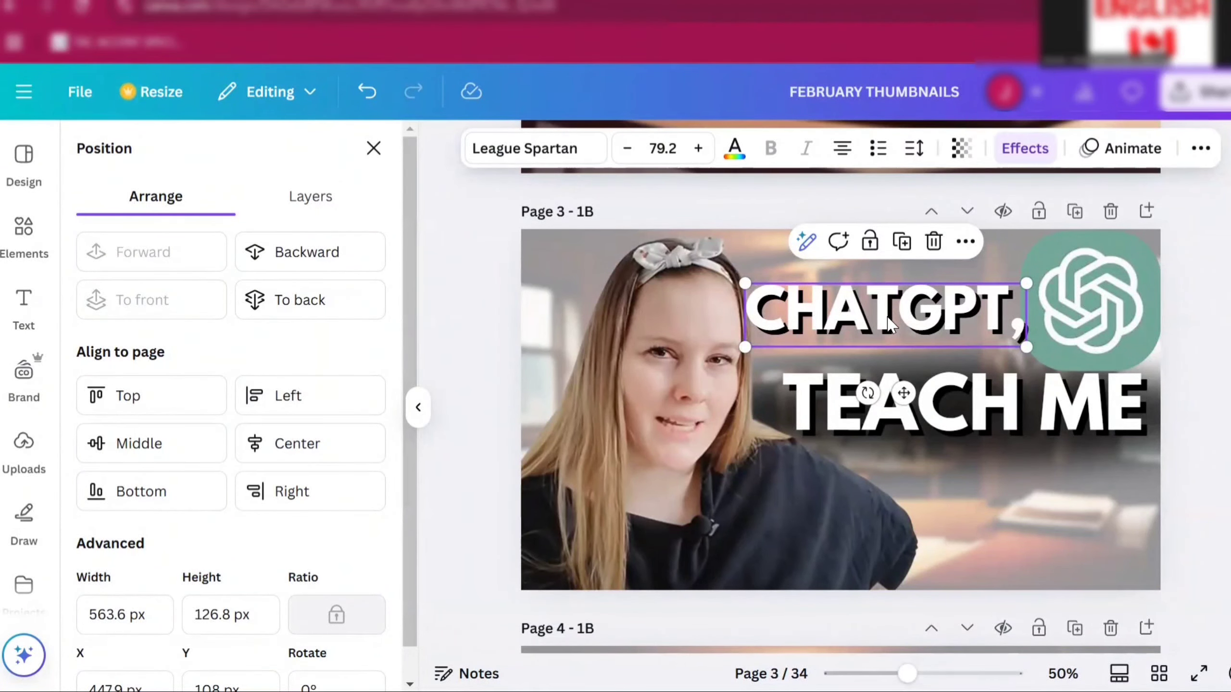
click(889, 323)
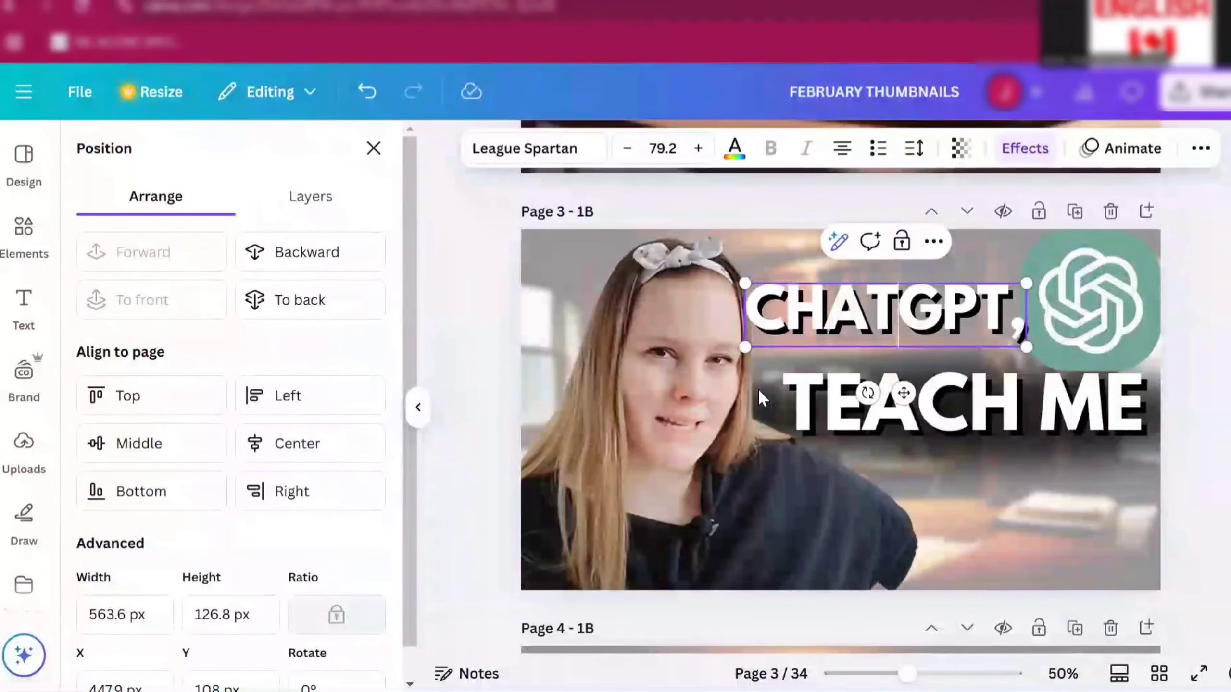
key(Escape)
key(Escape)
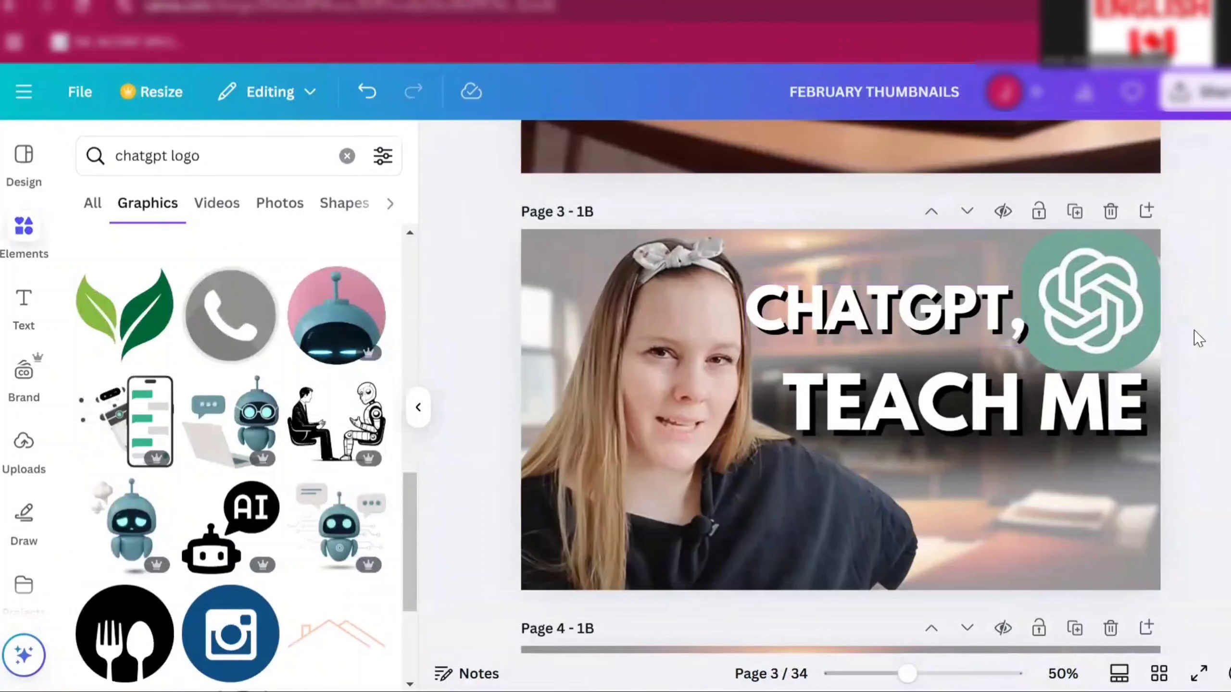
- Duplicate the CHATGPT, text on page 3 and move the copy below the TEACH ME line
click(942, 320)
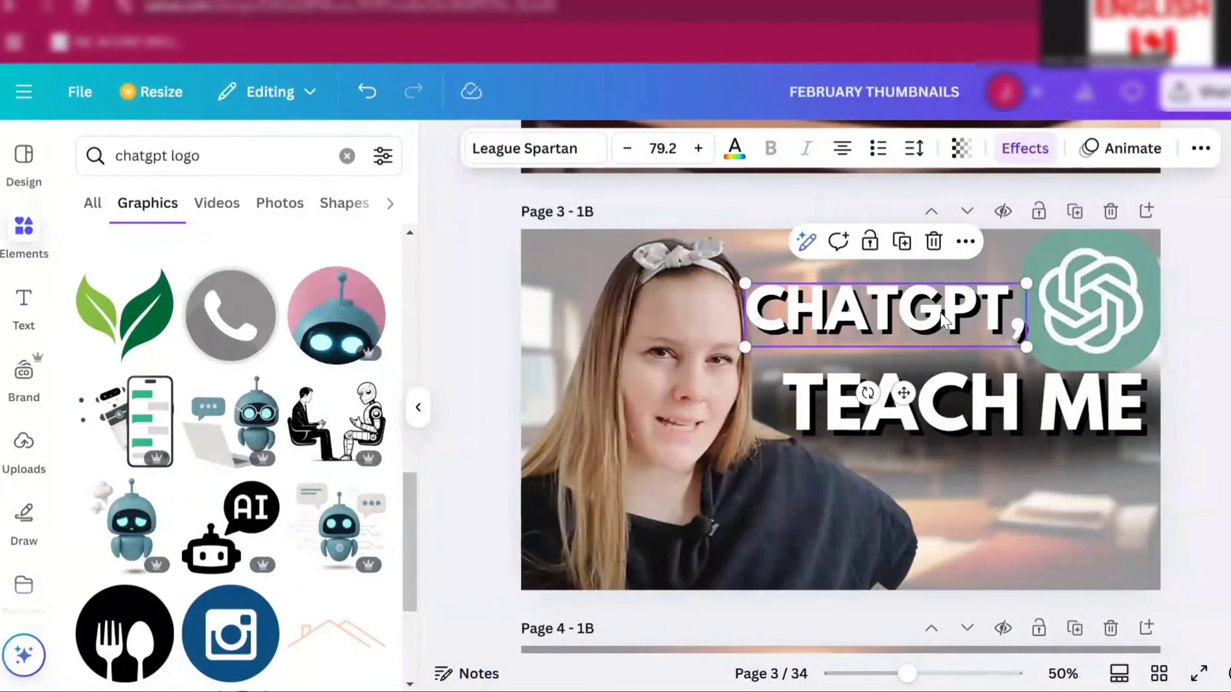
right_click(896, 326)
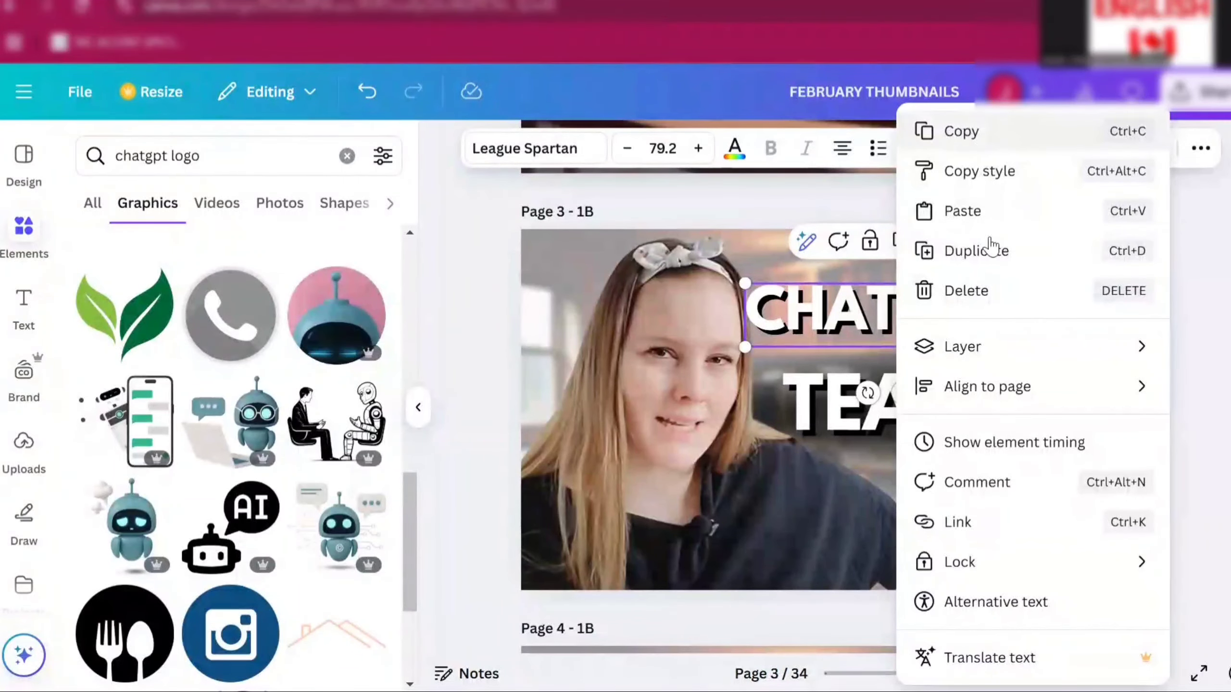
click(983, 251)
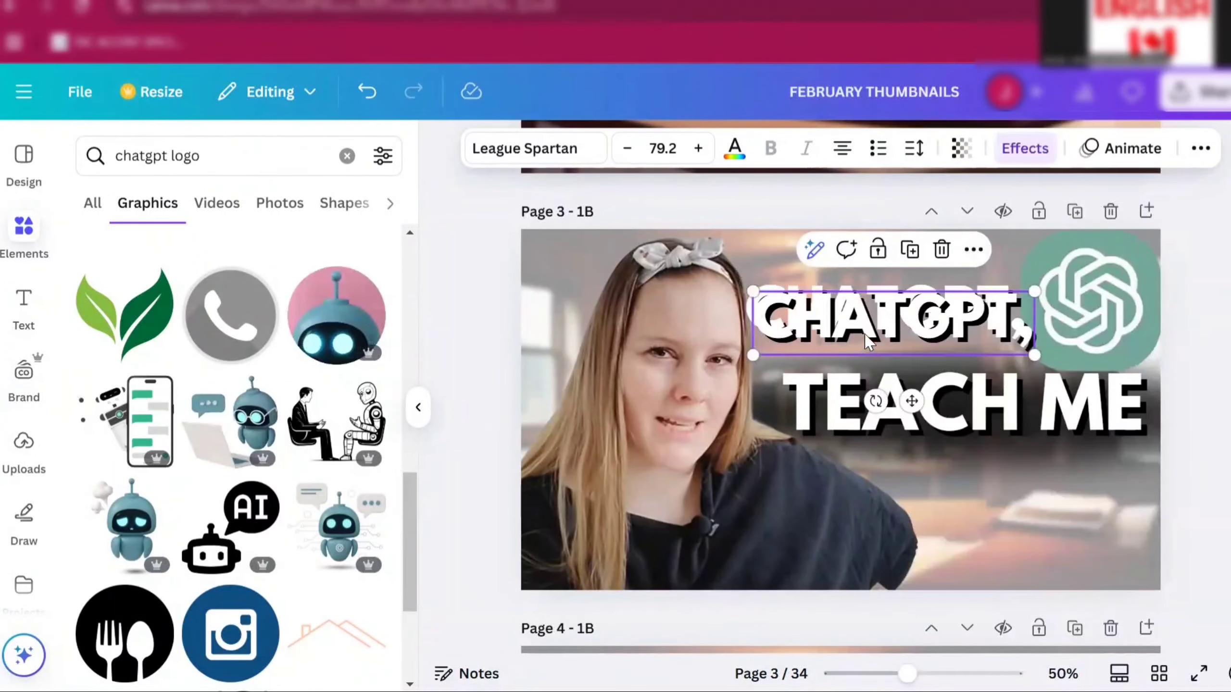
drag(879, 342, 964, 505)
- Replace the duplicated text with [insert language]
double_click(964, 504)
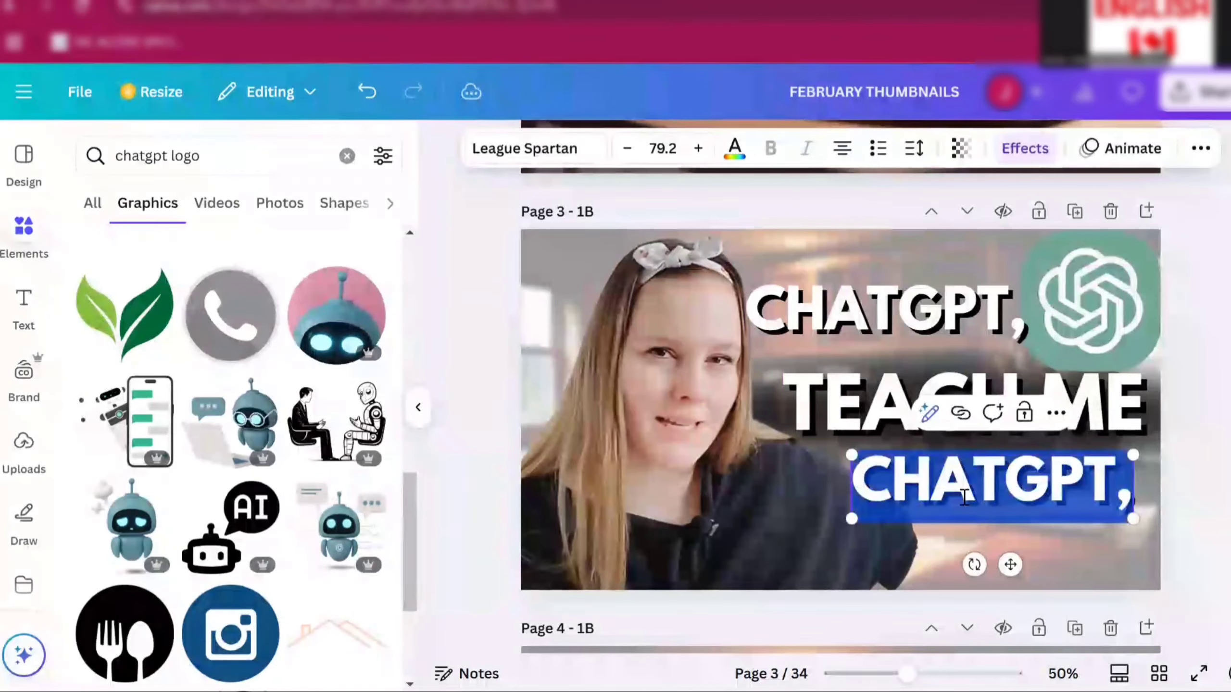
key(BackSpace)
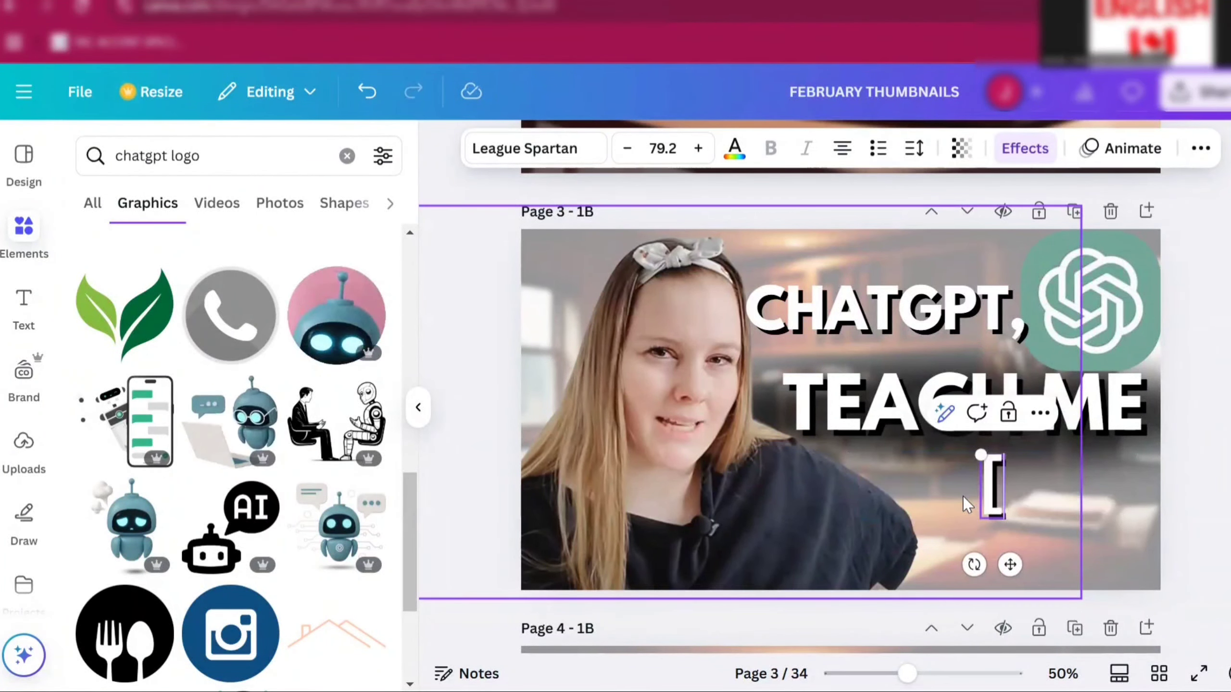
text(insery)
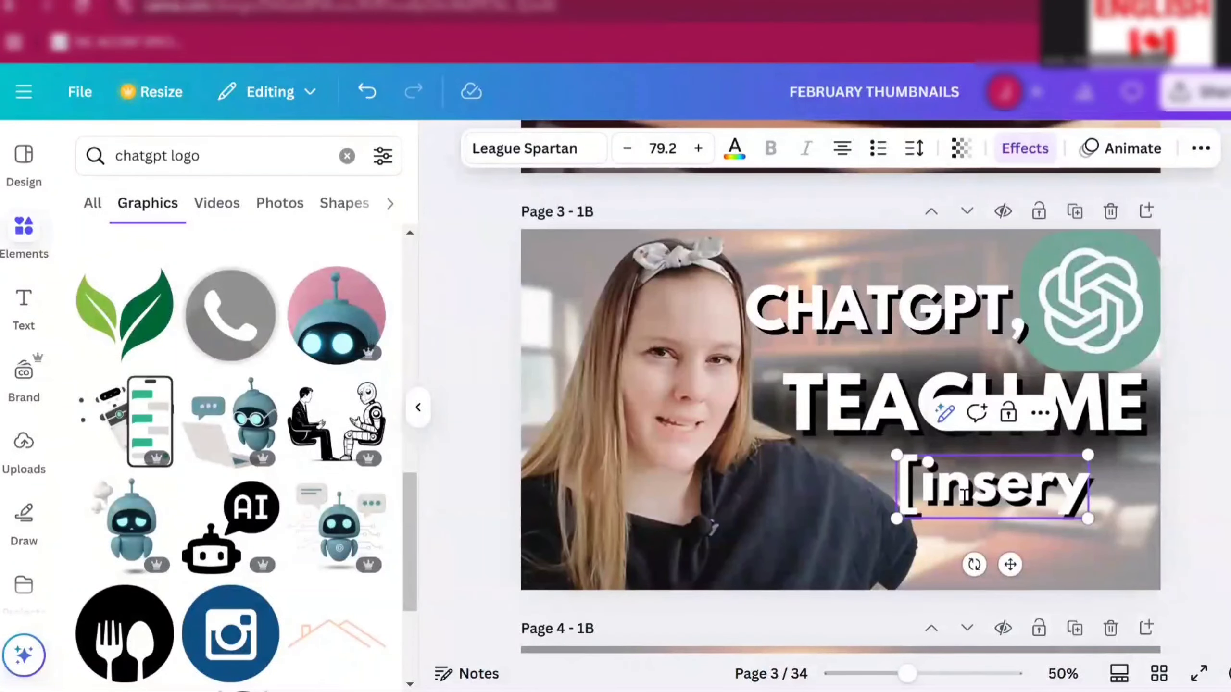
key(BackSpace)
text(t la)
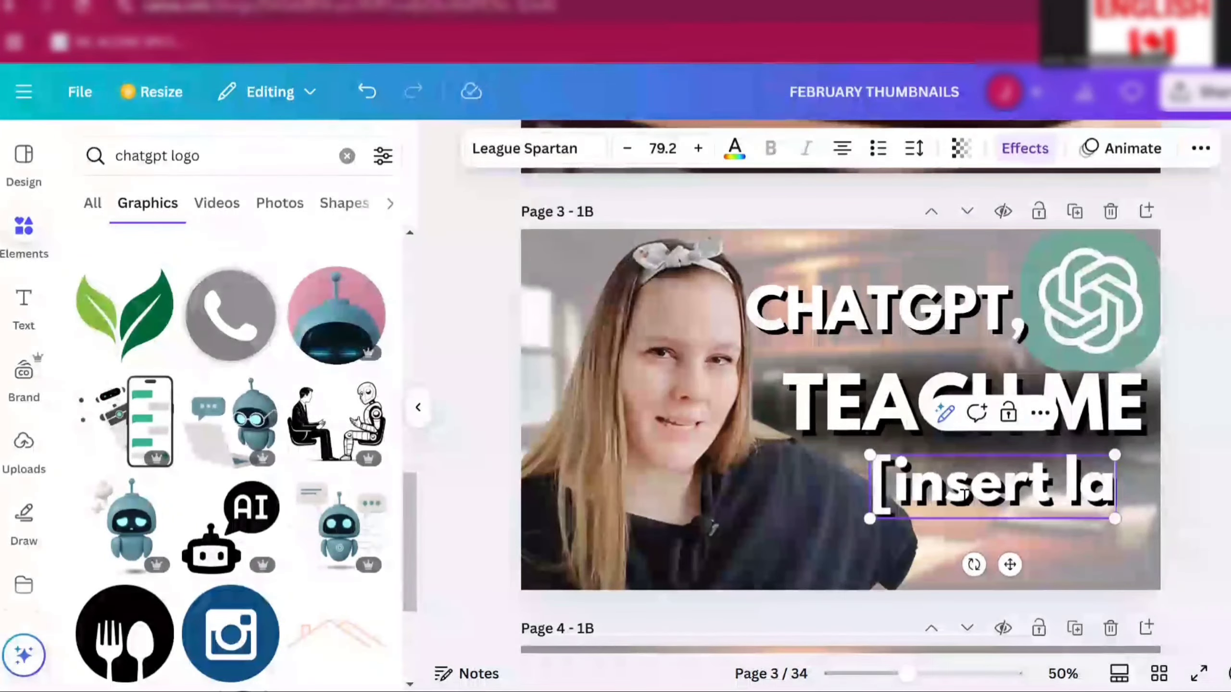
text(nguage)
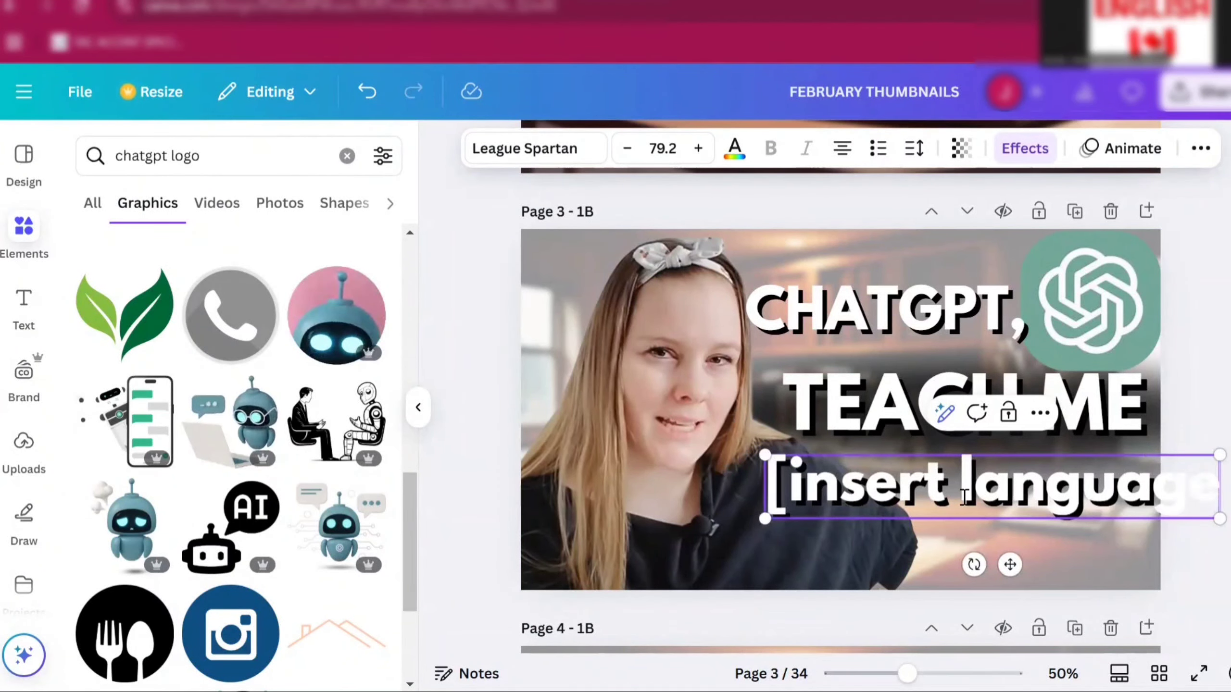
text(])
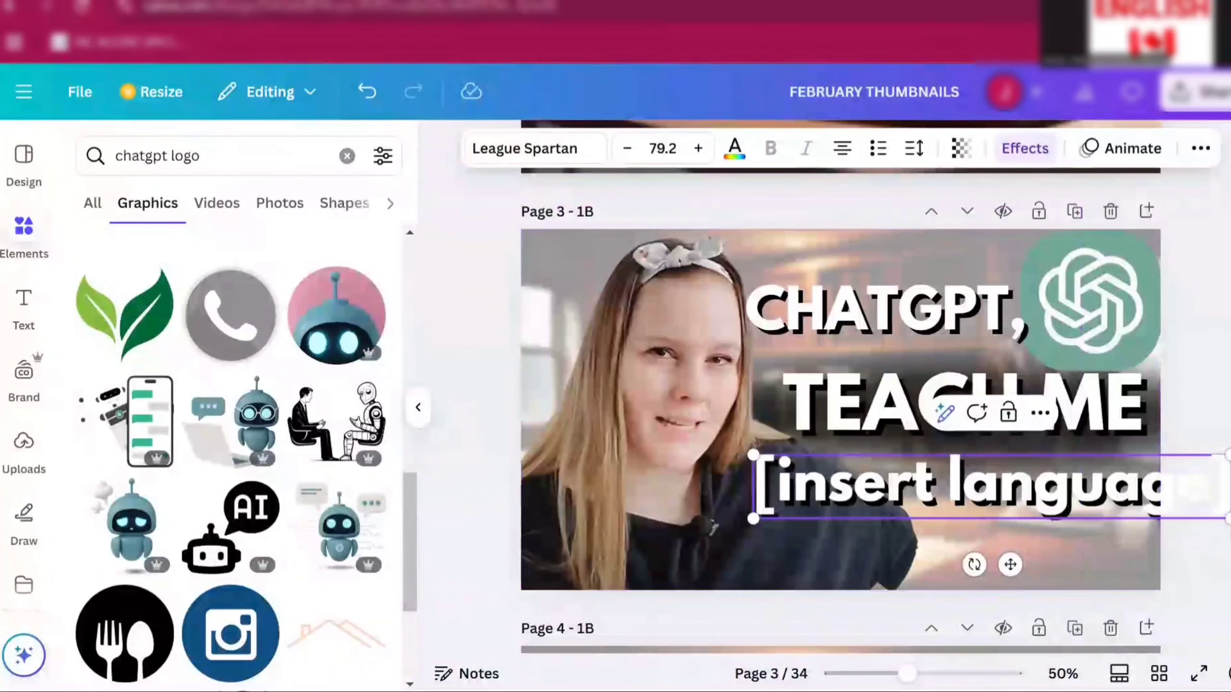
- Shrink the [insert language] text to size 63.4 and nudge it right to align under TEACH ME
drag(1228, 518, 1135, 506)
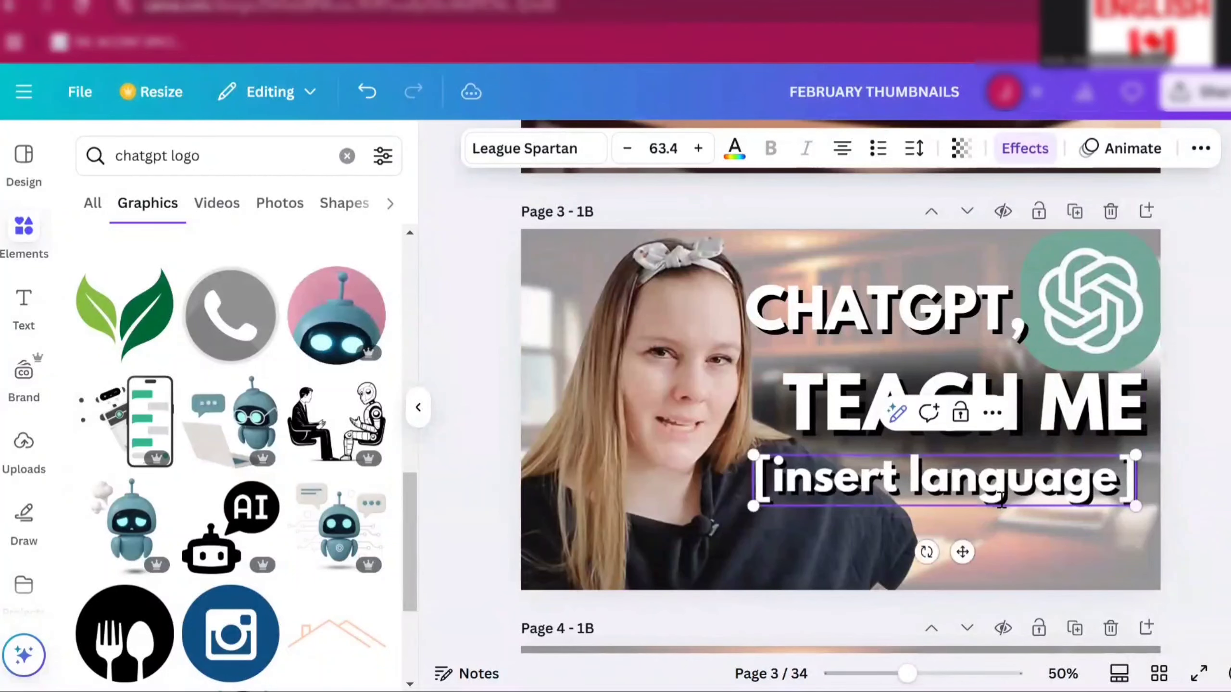
click(1228, 463)
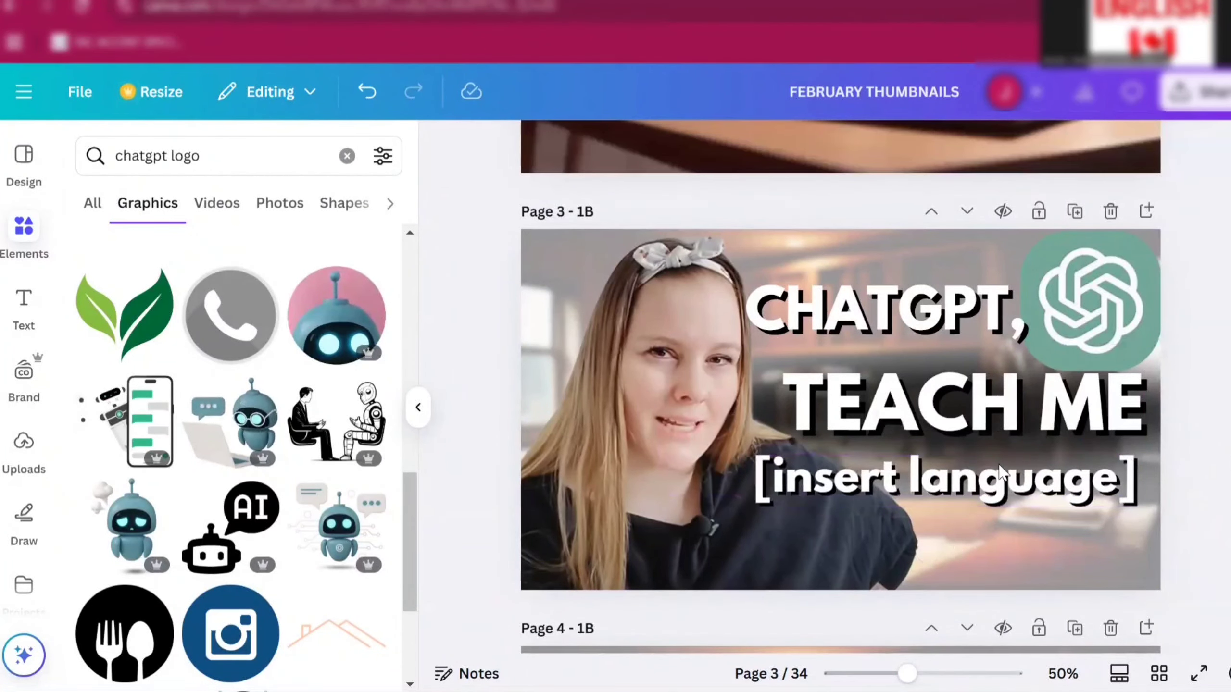
click(971, 482)
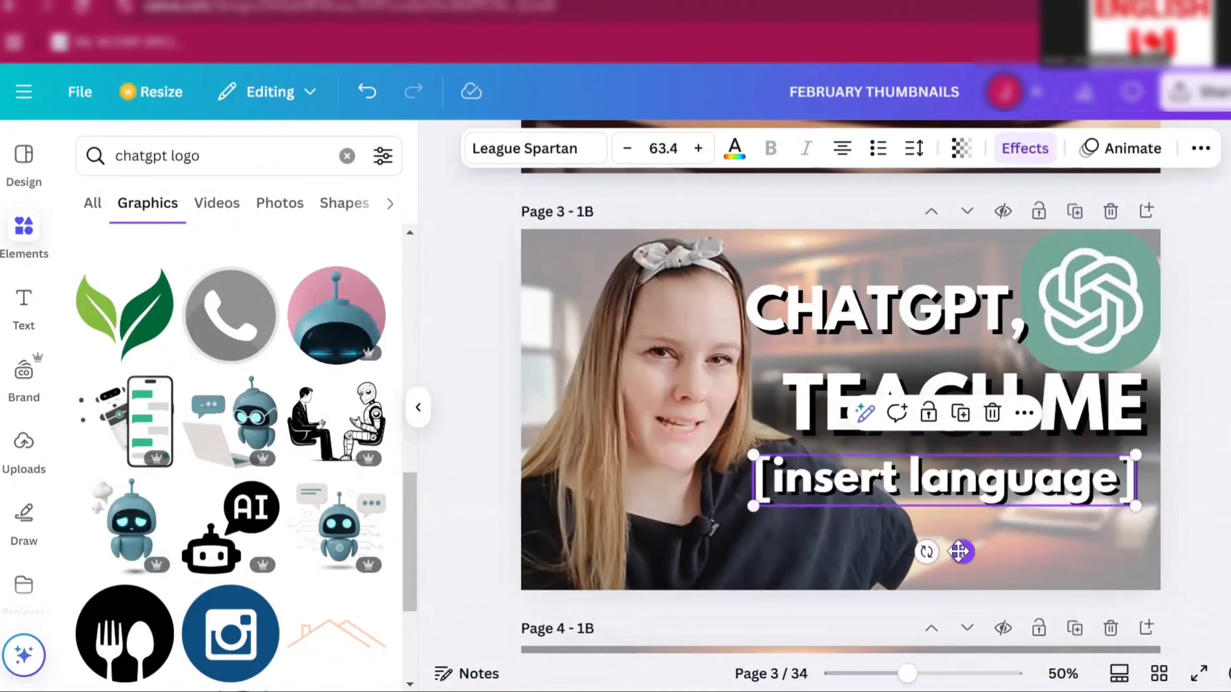
drag(959, 551, 978, 550)
click(1208, 453)
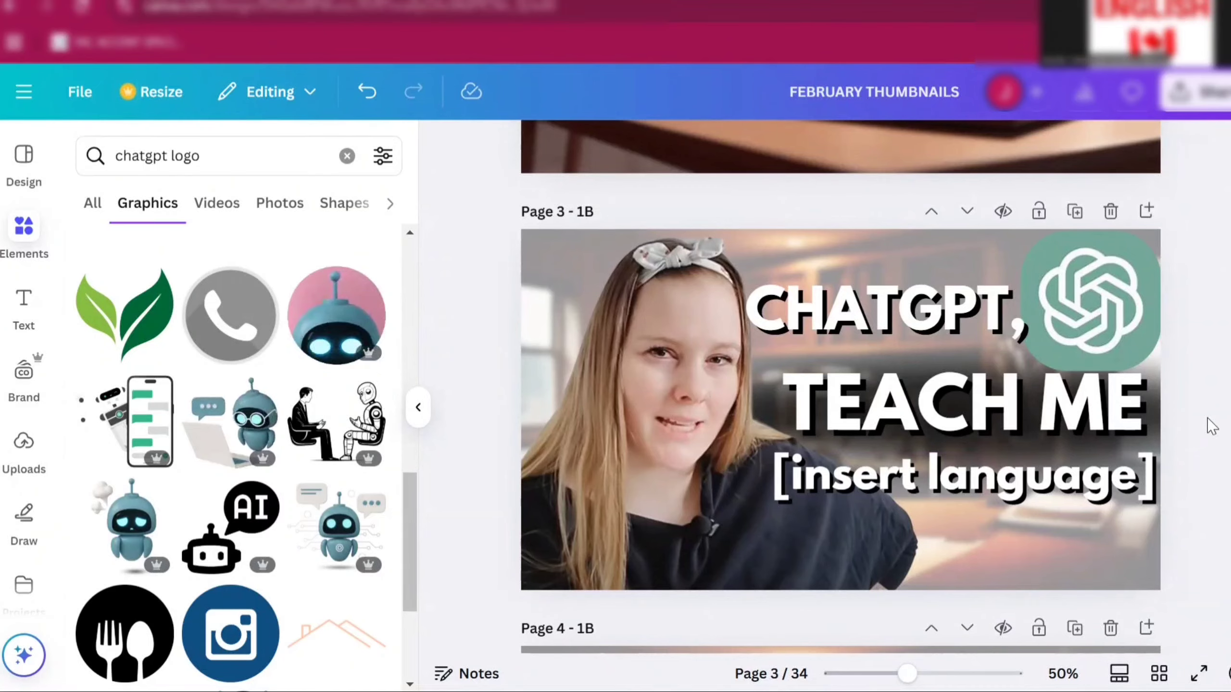
- Copy the light blue rectangle from page 1
scroll(1209, 426, up, 2)
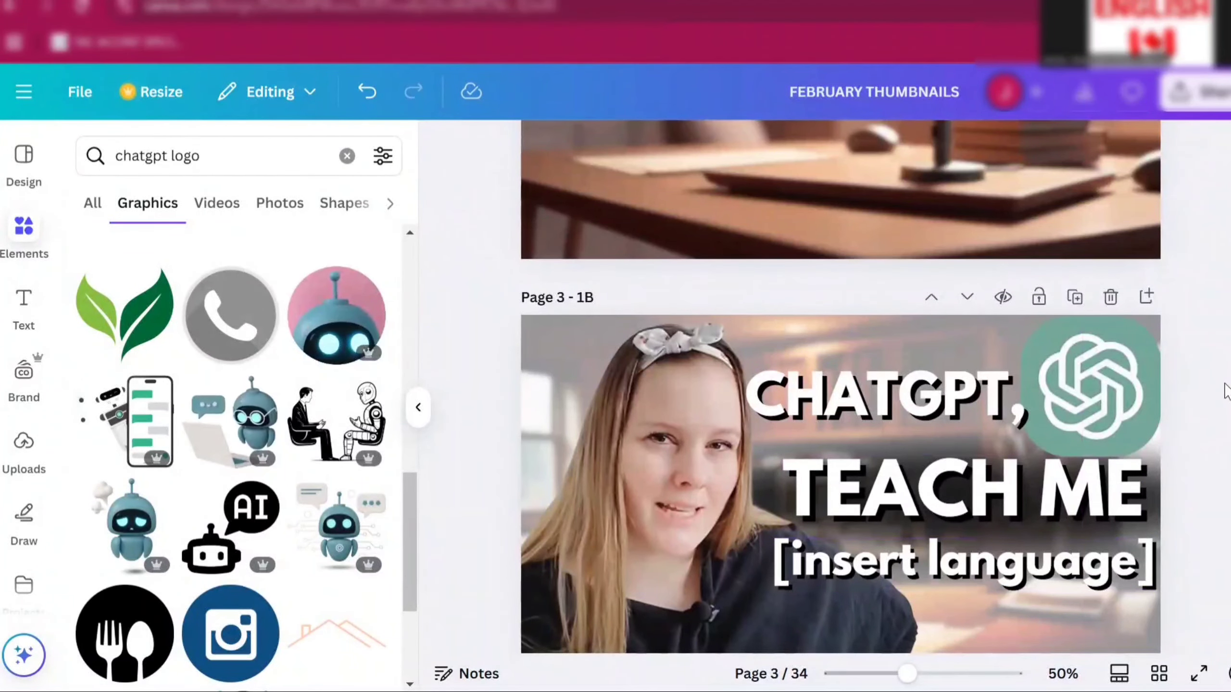
scroll(1223, 392, up, 15)
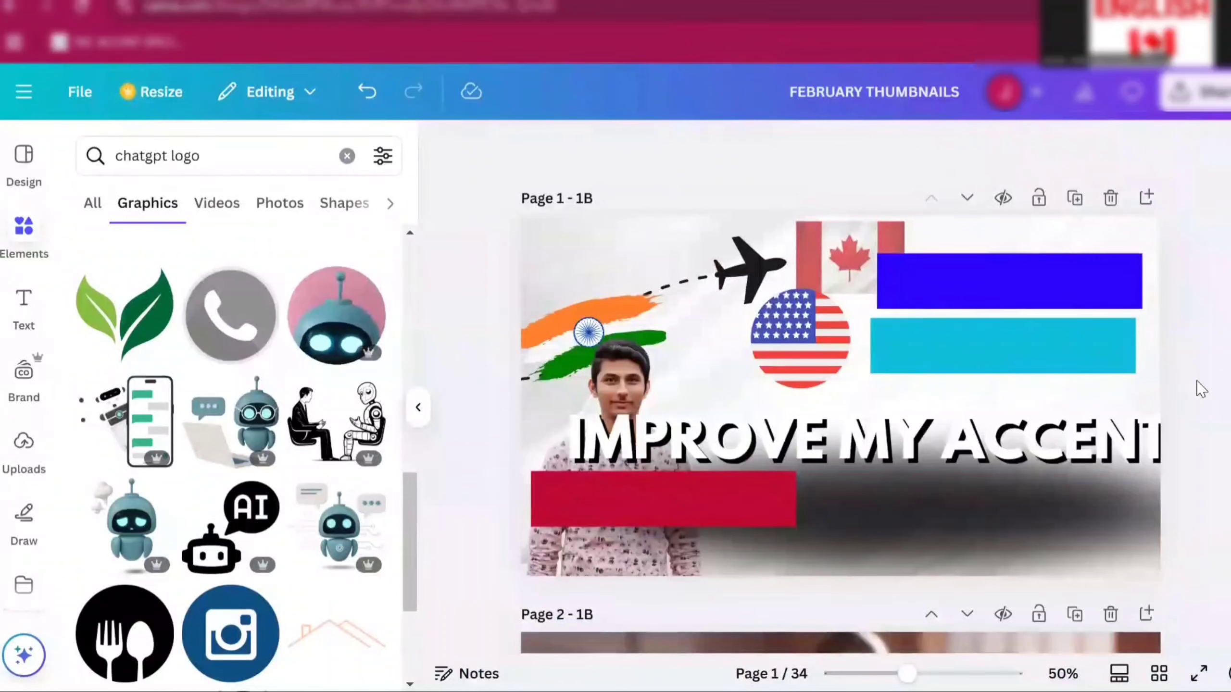
click(975, 352)
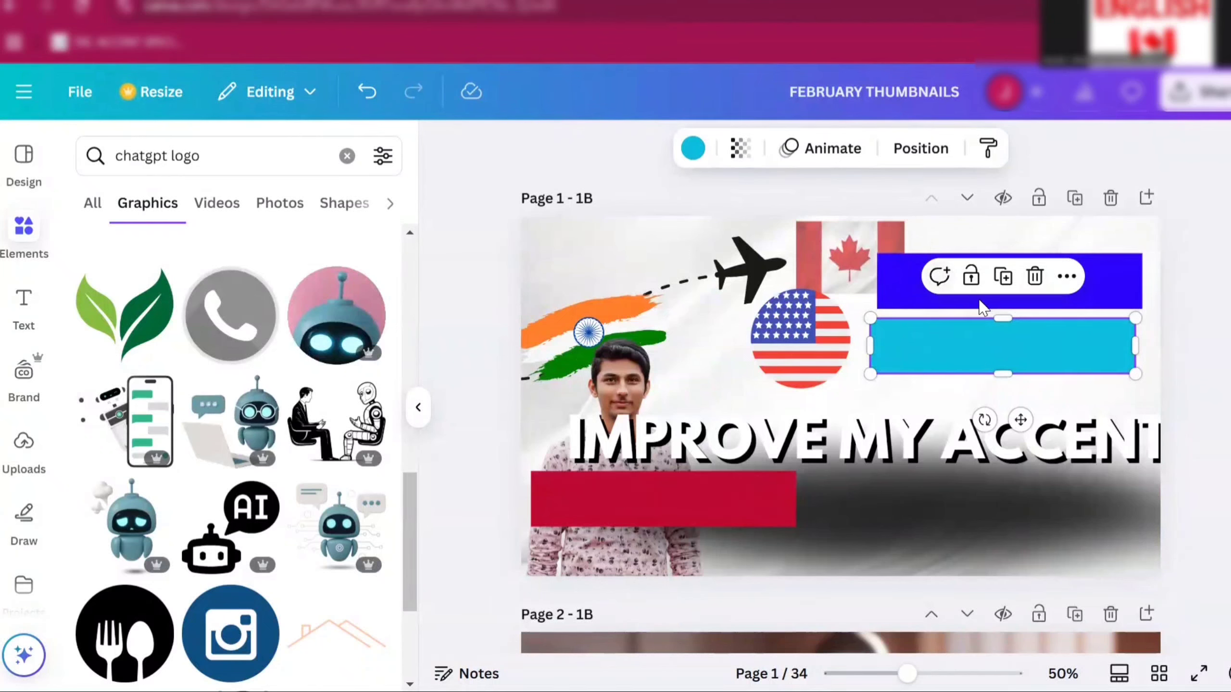
right_click(994, 359)
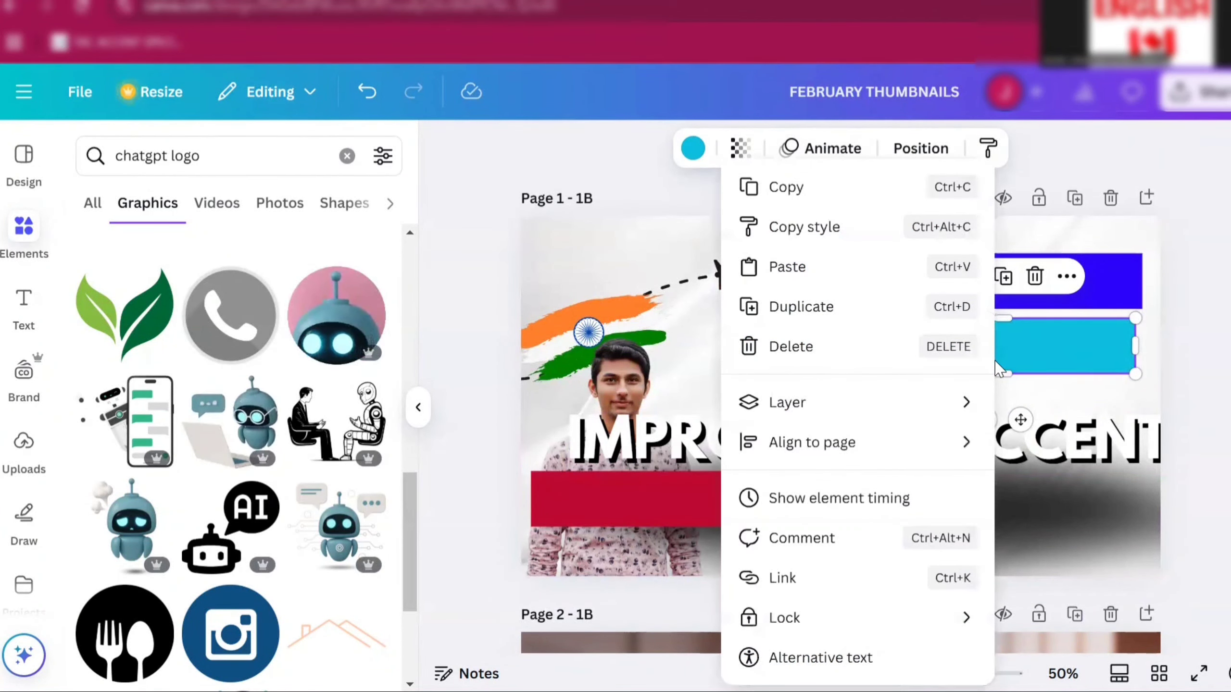
click(826, 189)
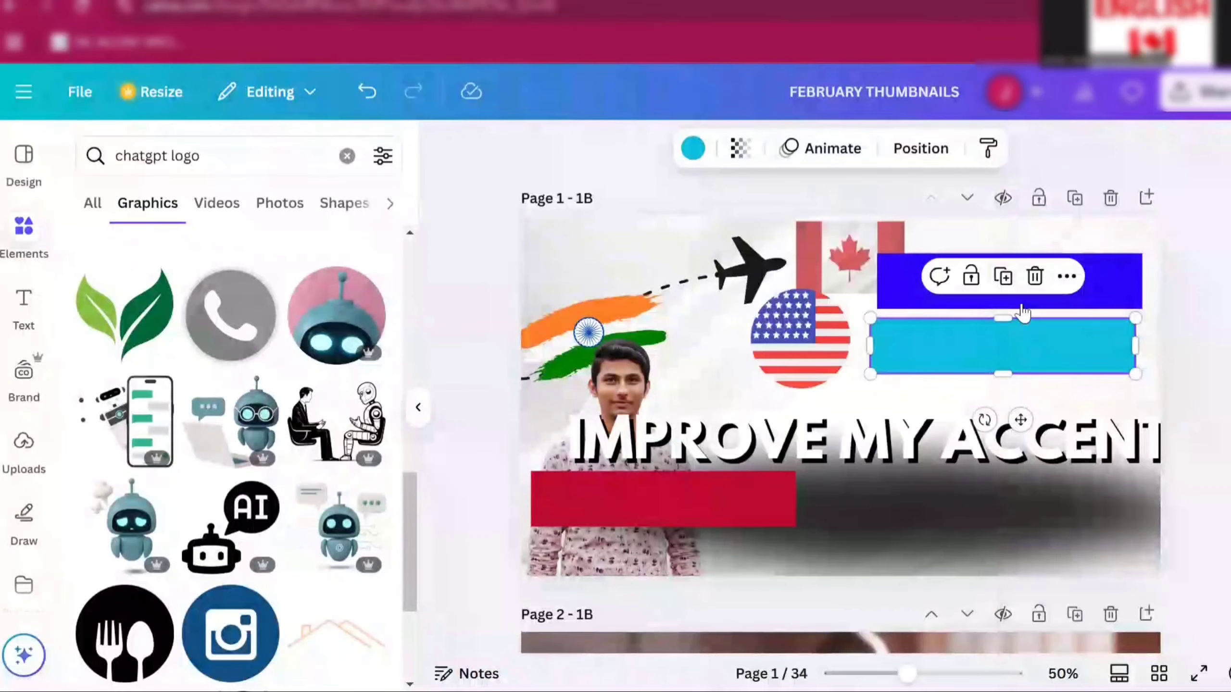
click(1207, 388)
- Paste the light blue rectangle onto page 3 and stretch it across the [insert language] line
scroll(1206, 388, down, 15)
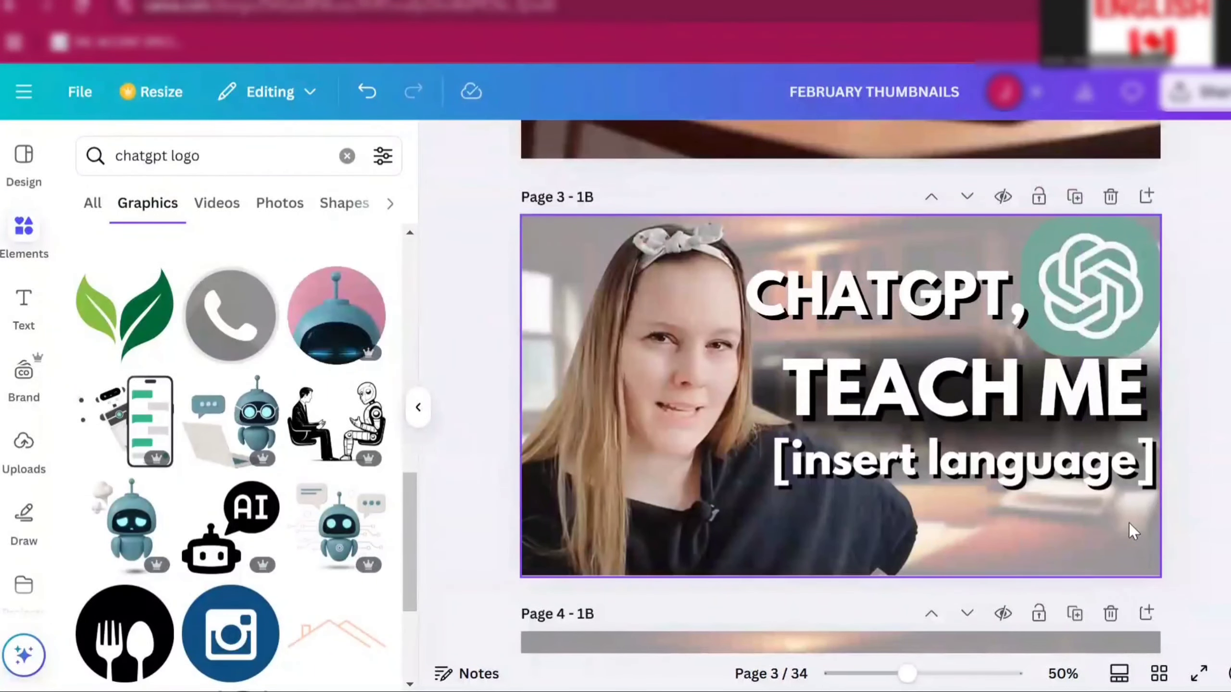
click(1129, 529)
right_click(1129, 523)
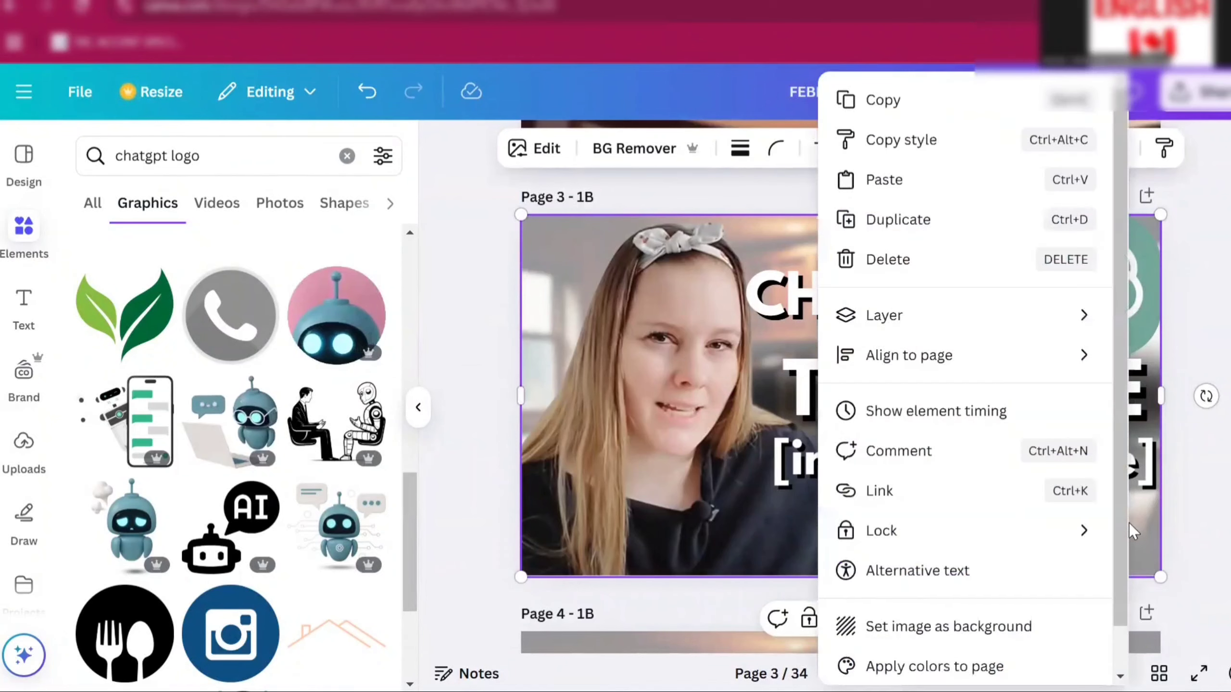
click(913, 178)
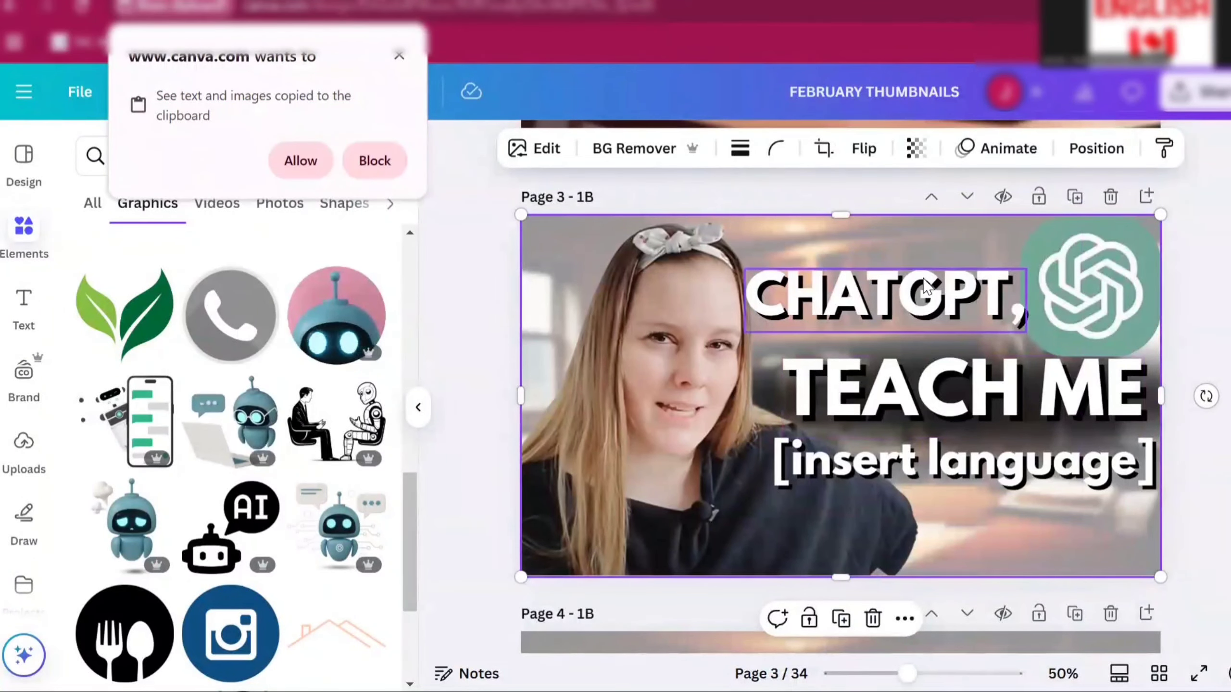
click(300, 160)
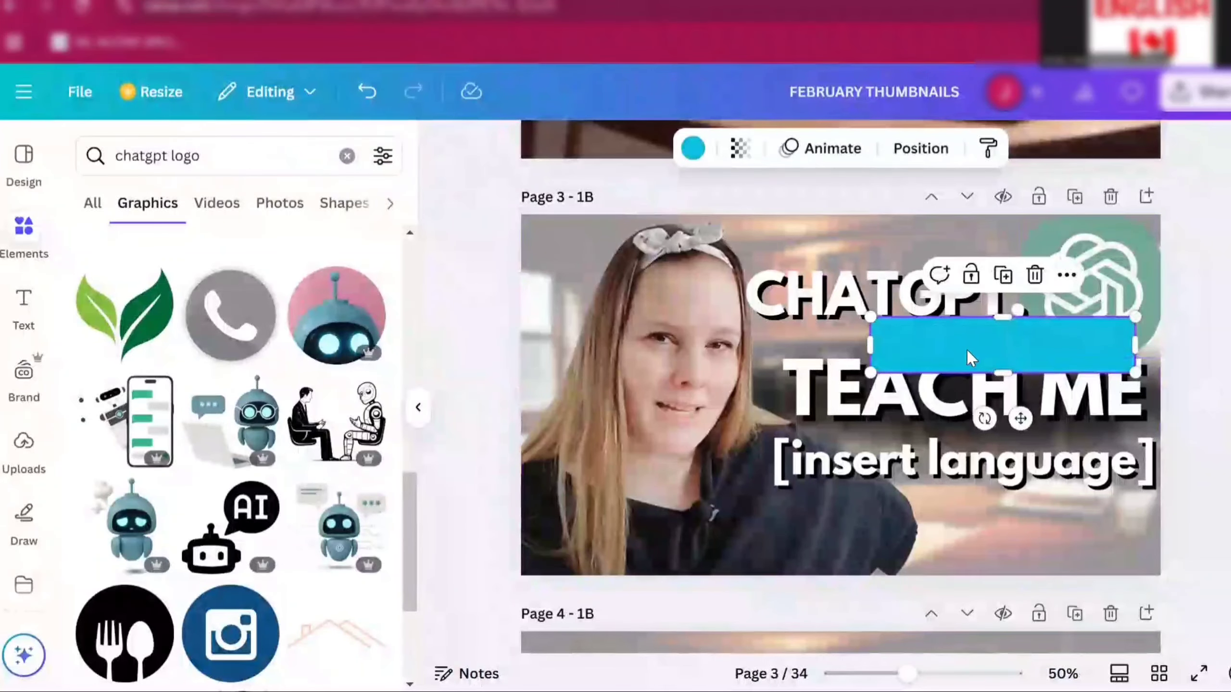
drag(966, 349, 889, 465)
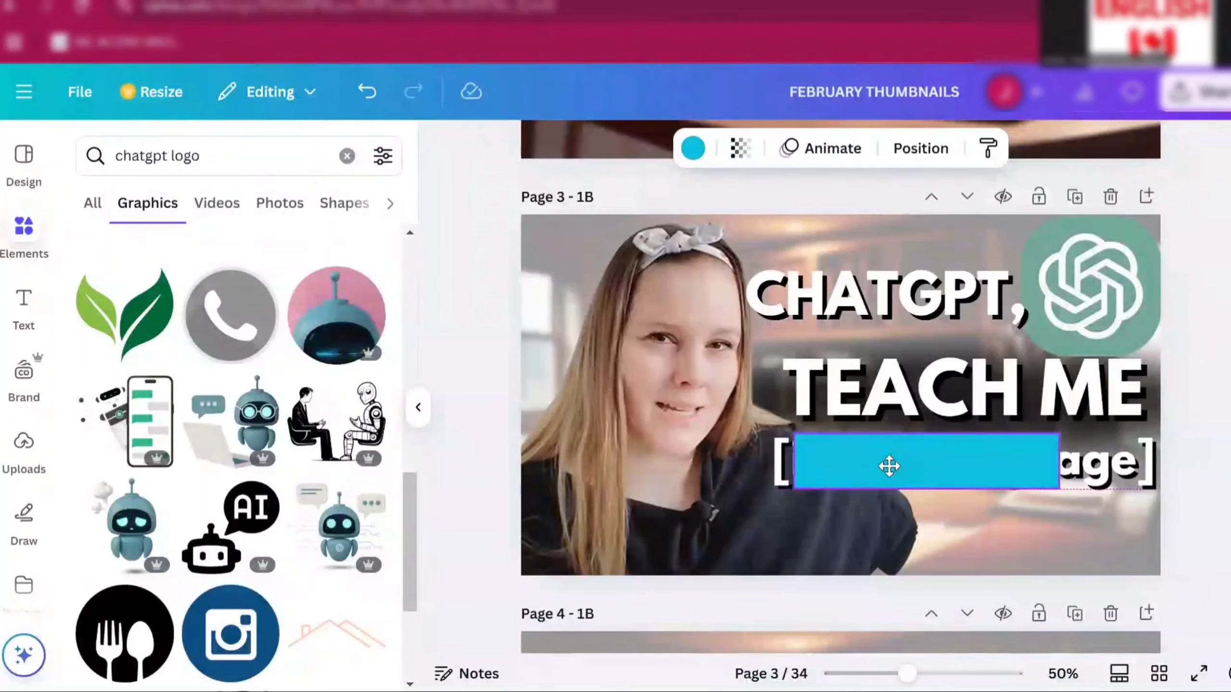
drag(889, 466, 868, 466)
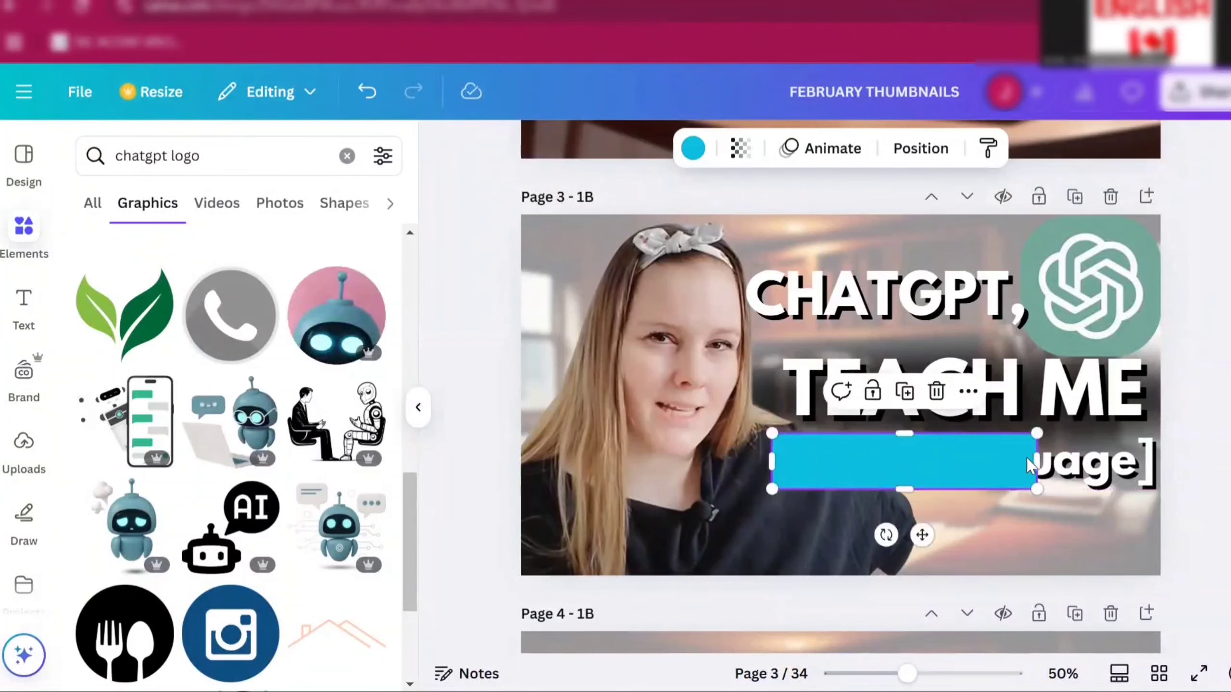
drag(1037, 461, 1153, 462)
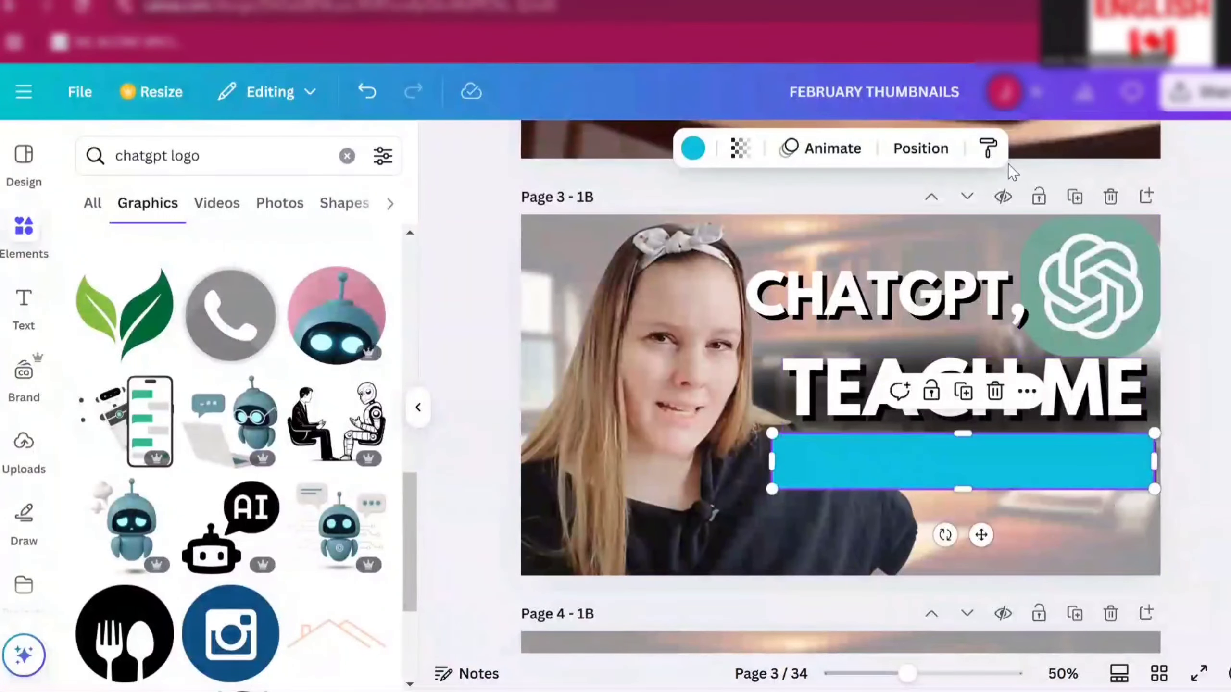
- Send the light blue rectangle backward behind the [insert language] text
click(918, 149)
click(299, 266)
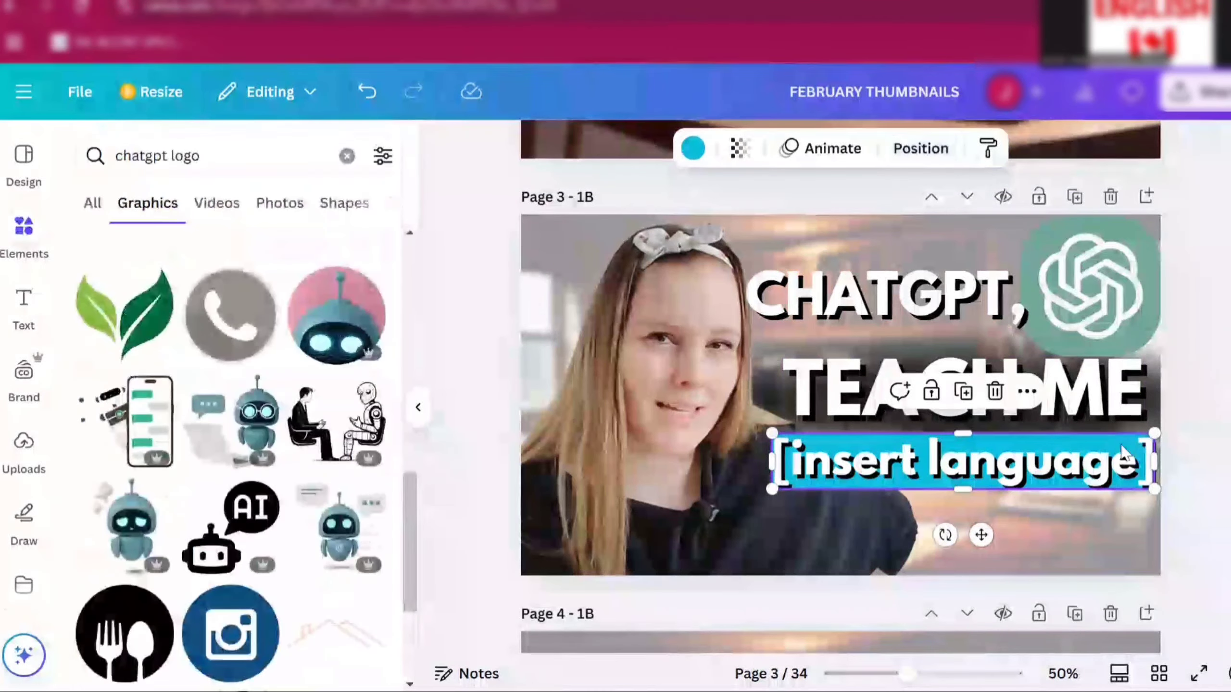
click(1187, 530)
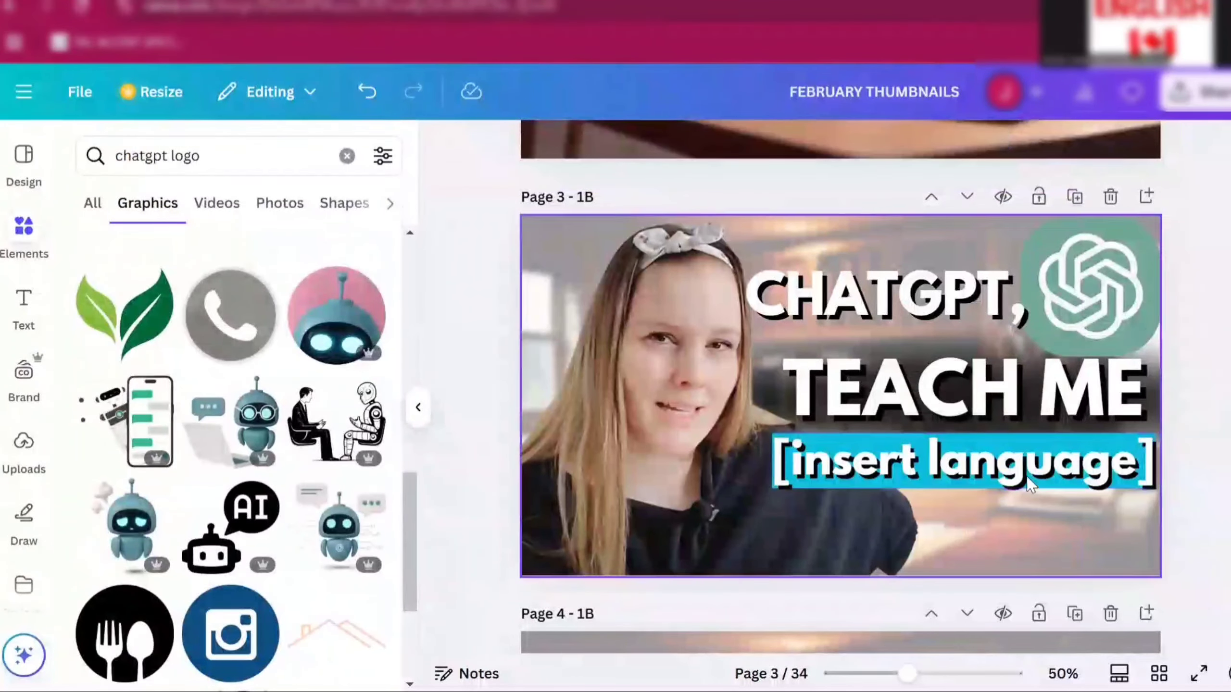
click(1001, 475)
drag(1001, 475, 947, 507)
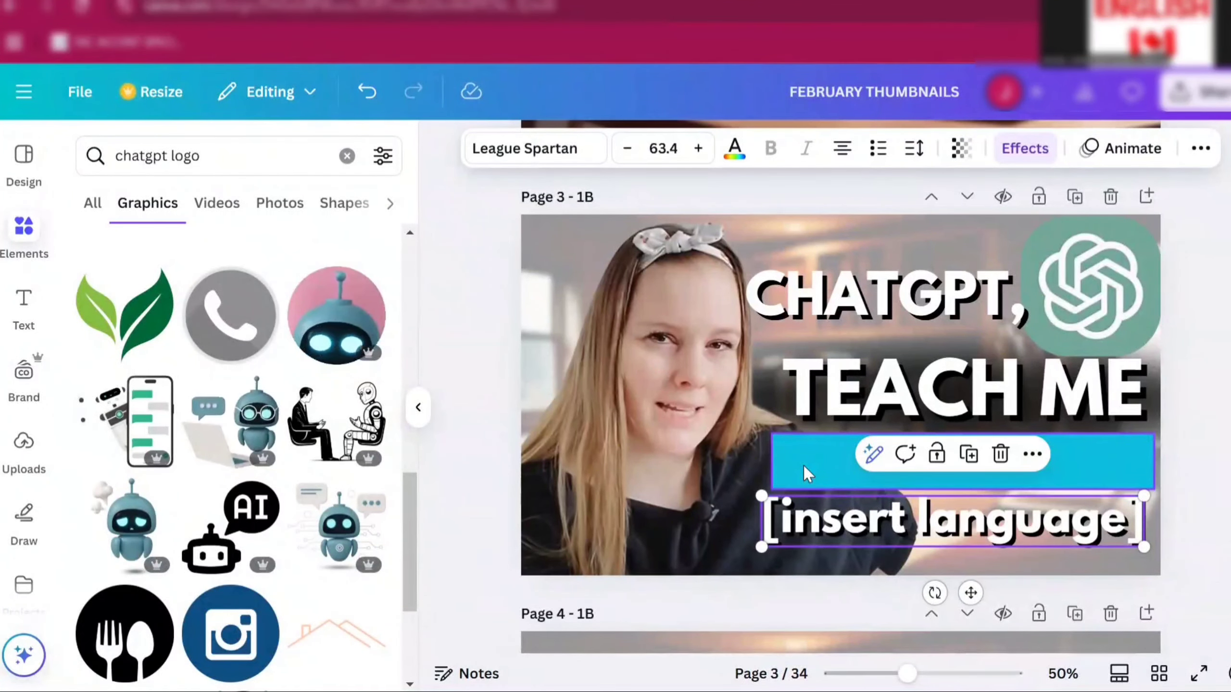
key(ctrl+z)
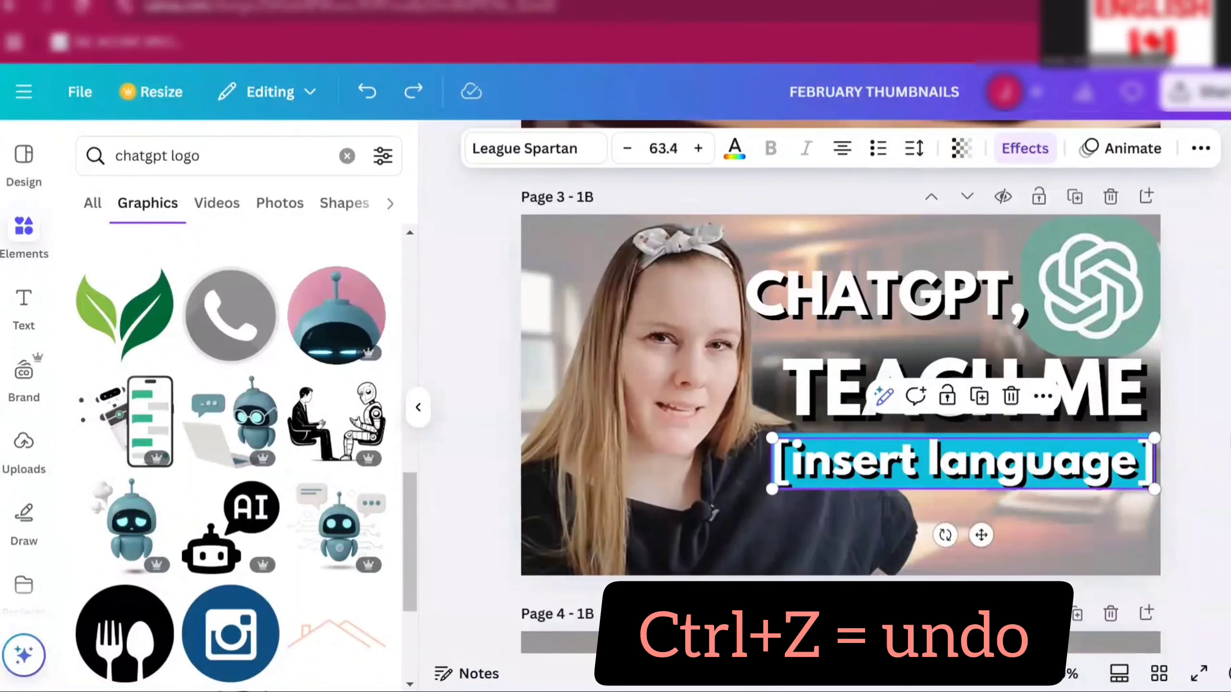
- Try repositioning the light blue rectangle under the [insert language] line and layering it behind the text again
click(1216, 477)
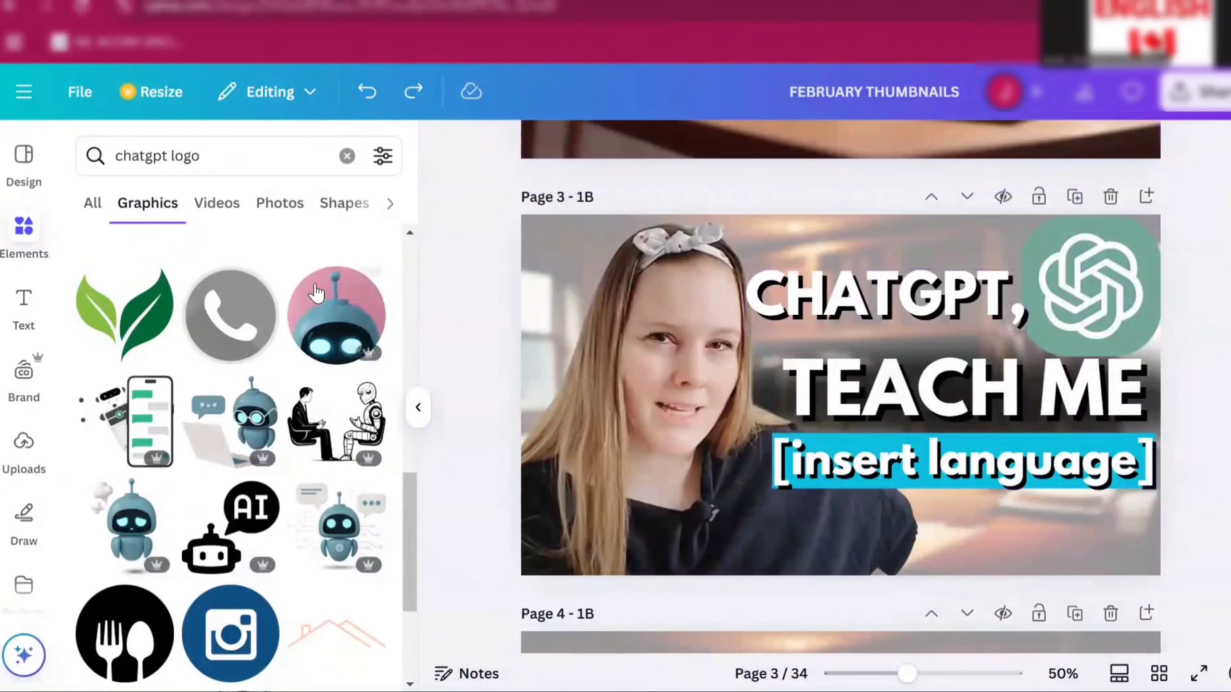
click(357, 92)
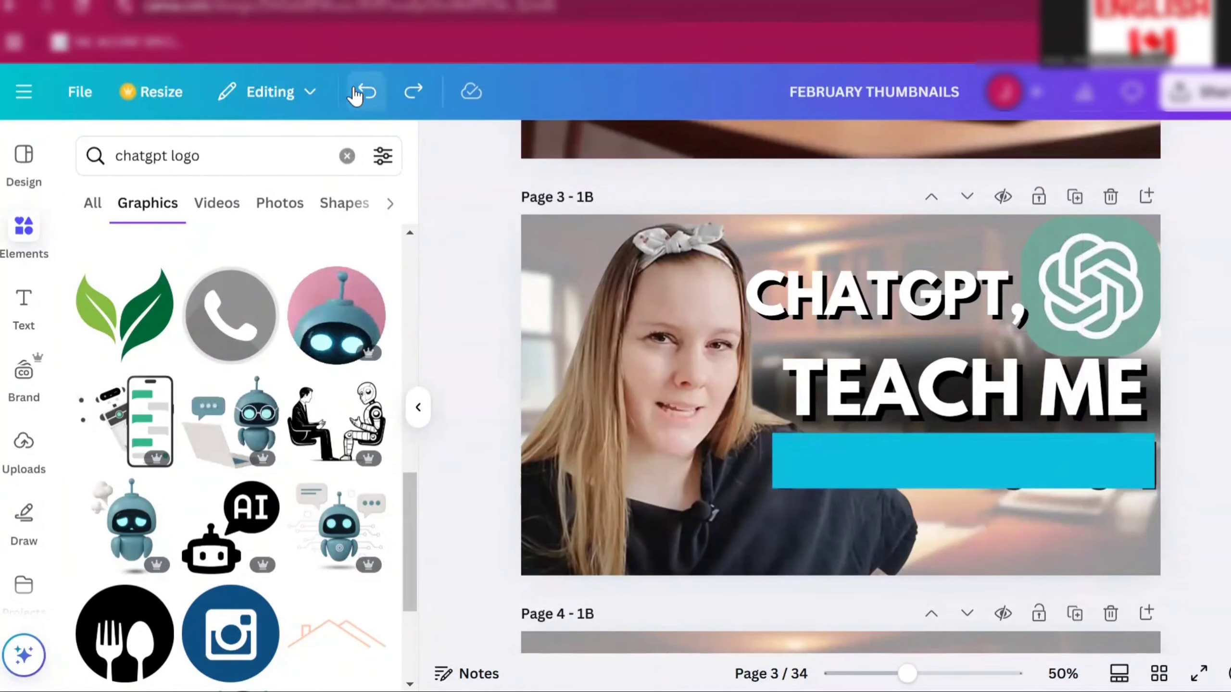
drag(1054, 455, 997, 484)
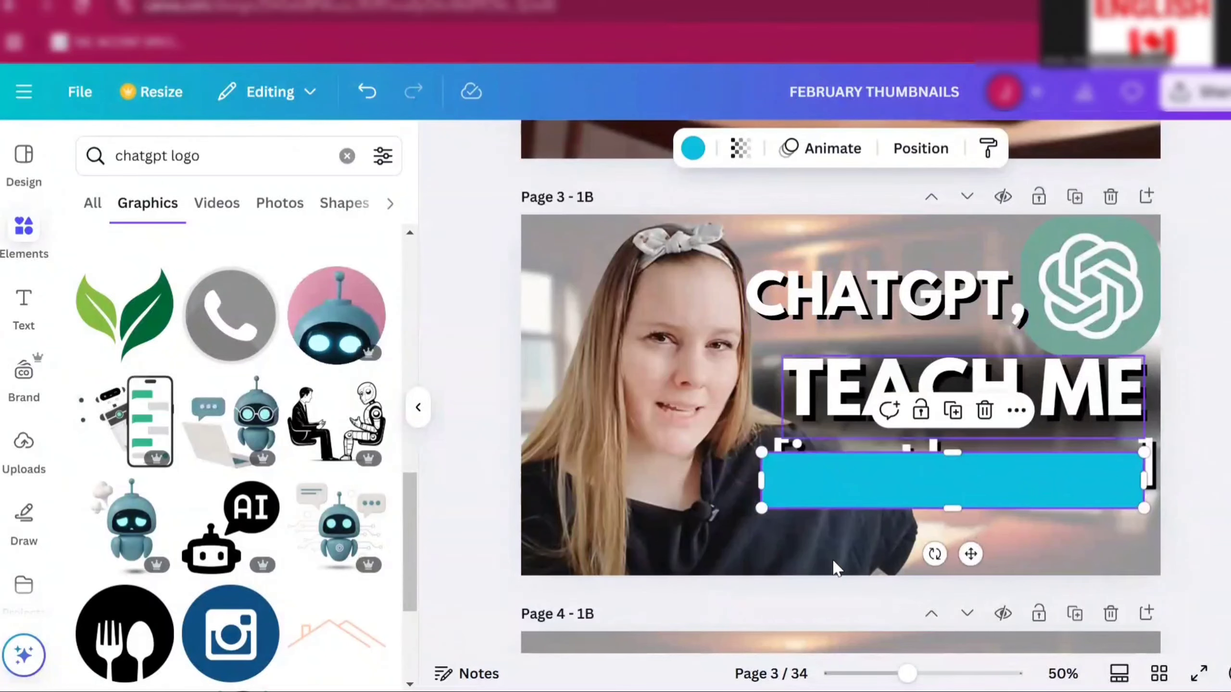
drag(837, 481, 836, 466)
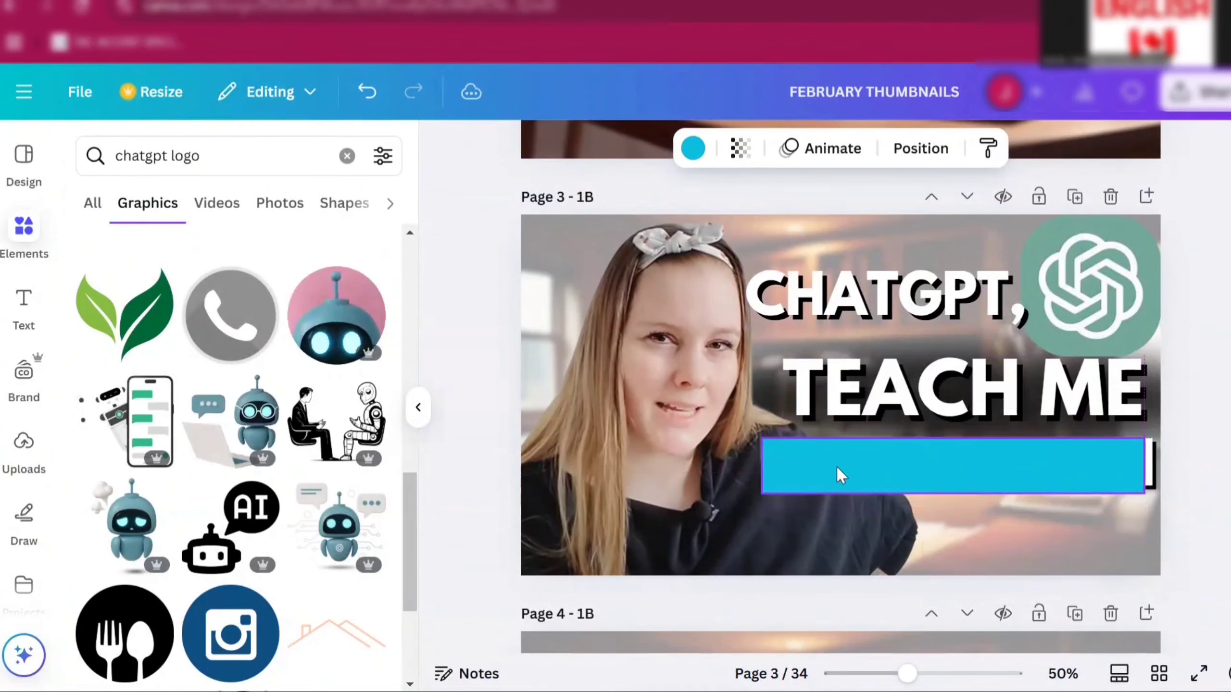
click(920, 151)
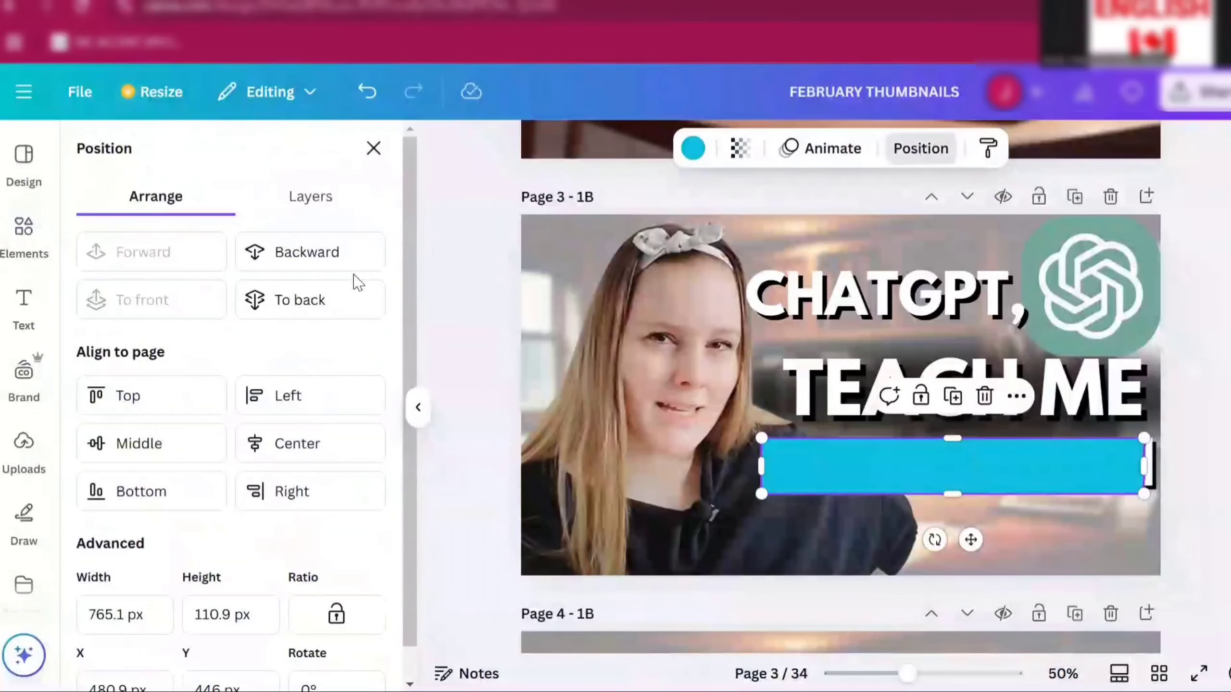
click(321, 270)
click(1194, 587)
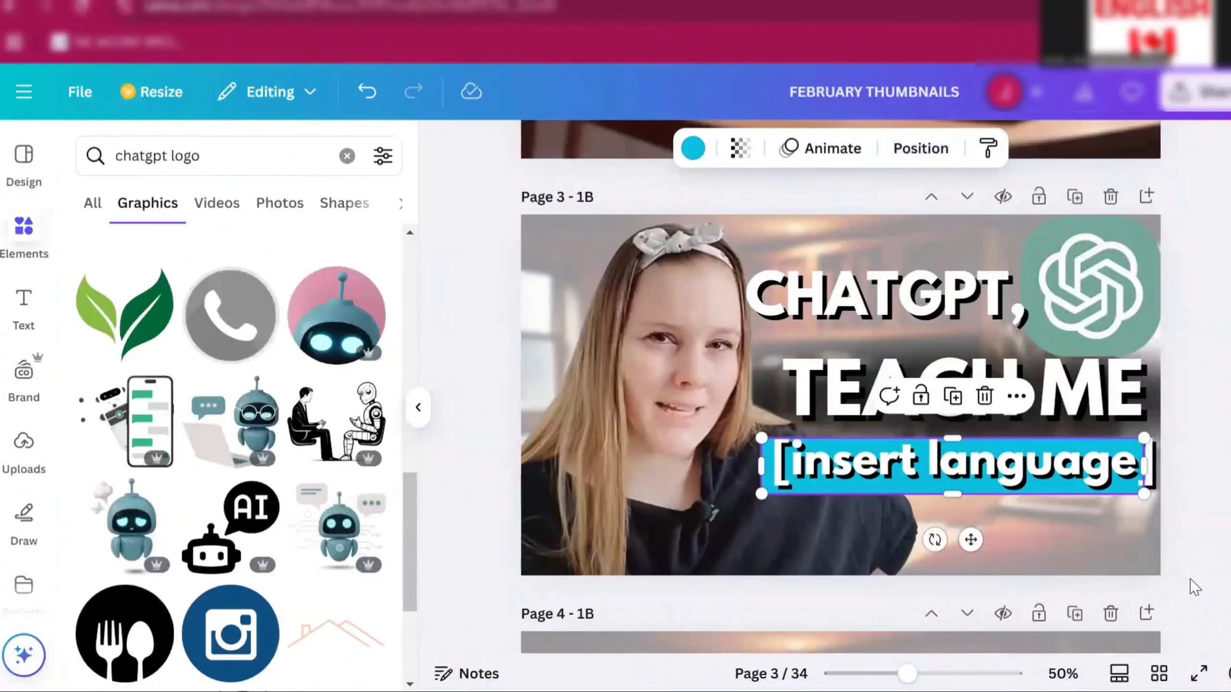
click(1194, 588)
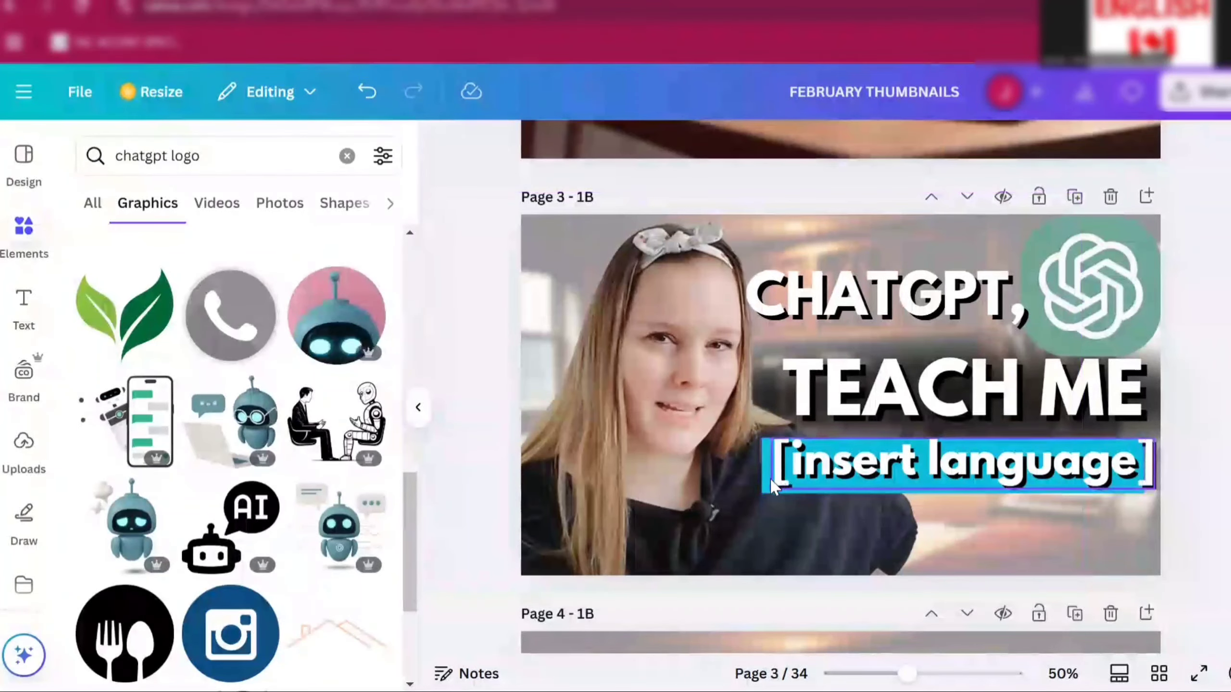
- Switch the light blue rectangle's layer order backward and forward relative to the [insert language] text
click(803, 473)
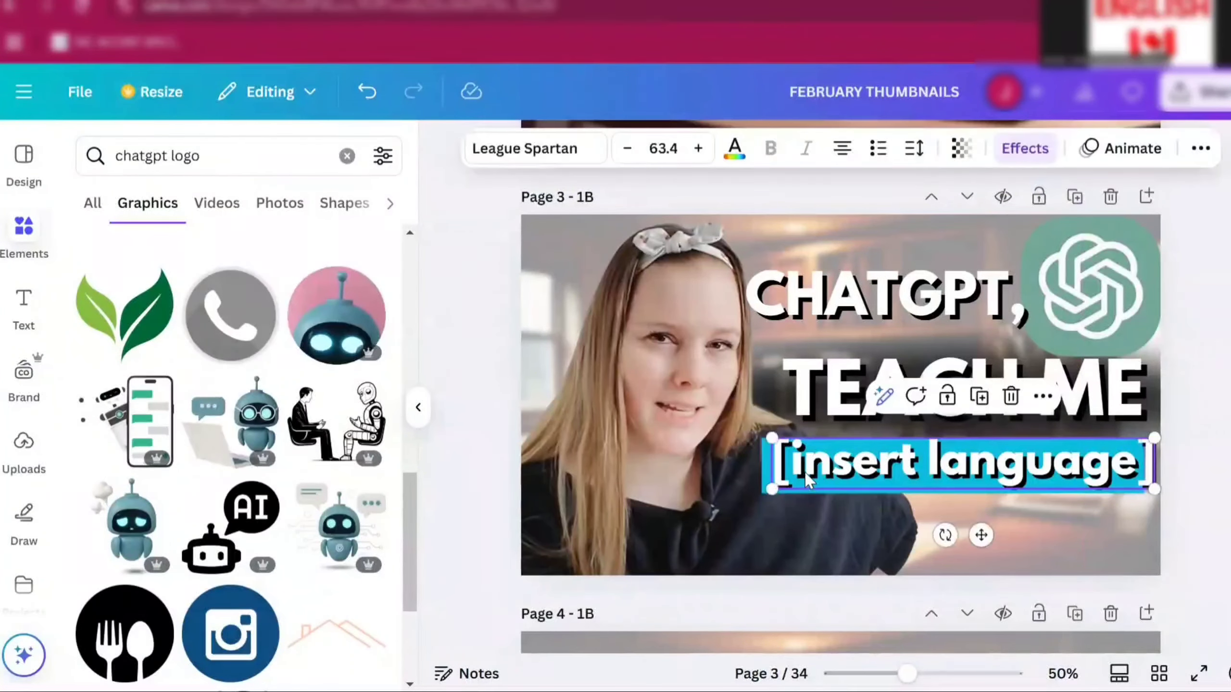
click(765, 469)
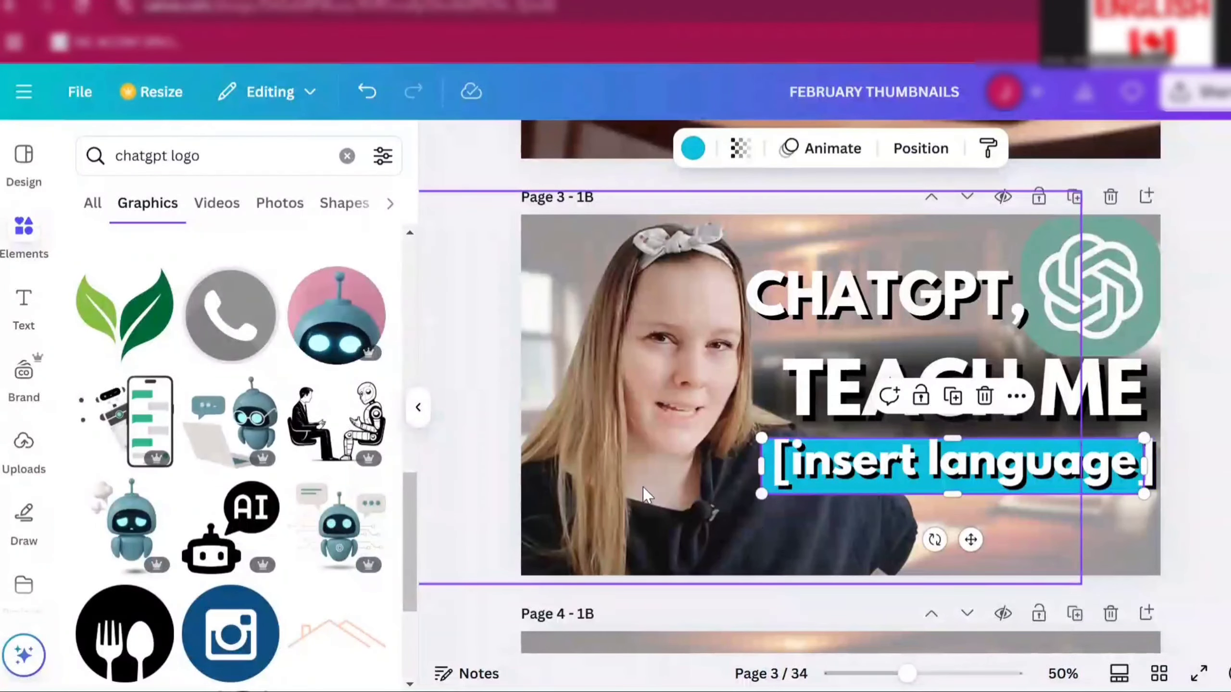
click(364, 94)
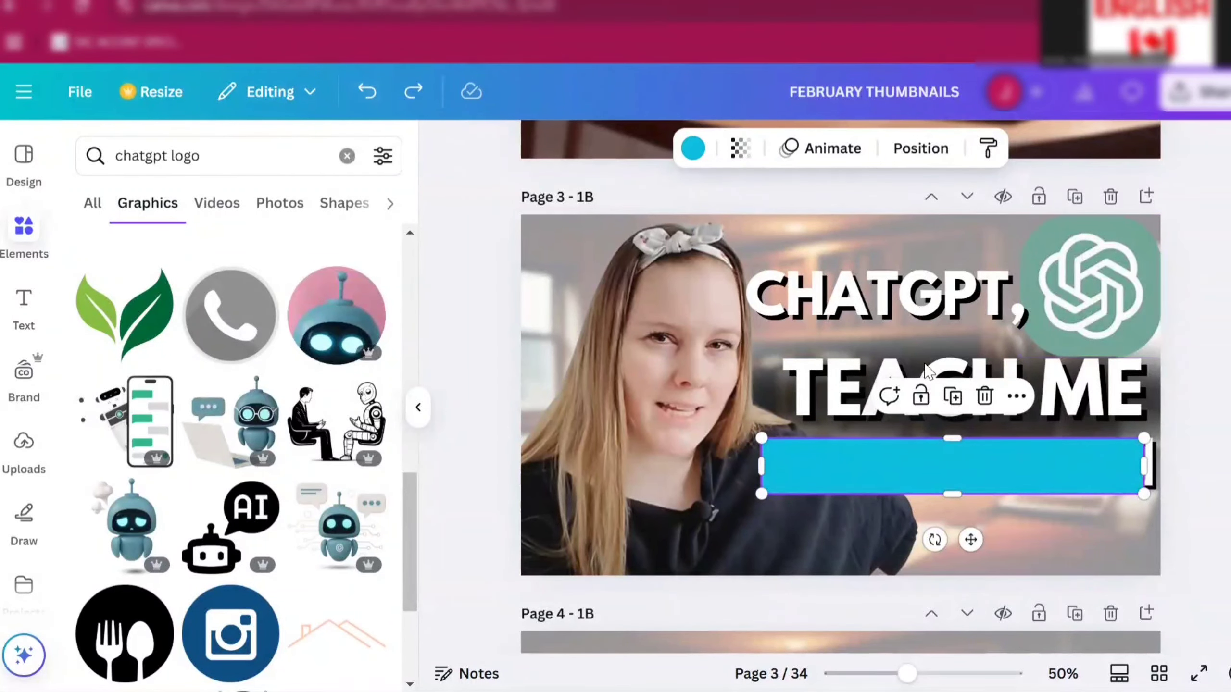
click(917, 163)
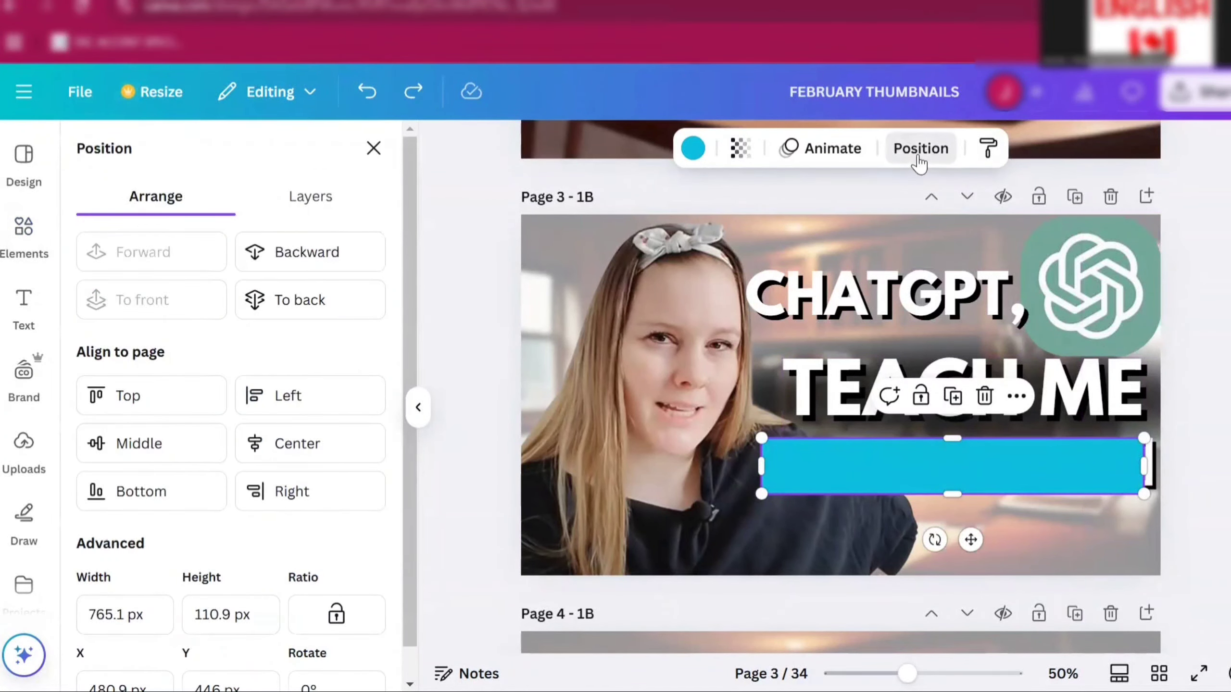
click(318, 273)
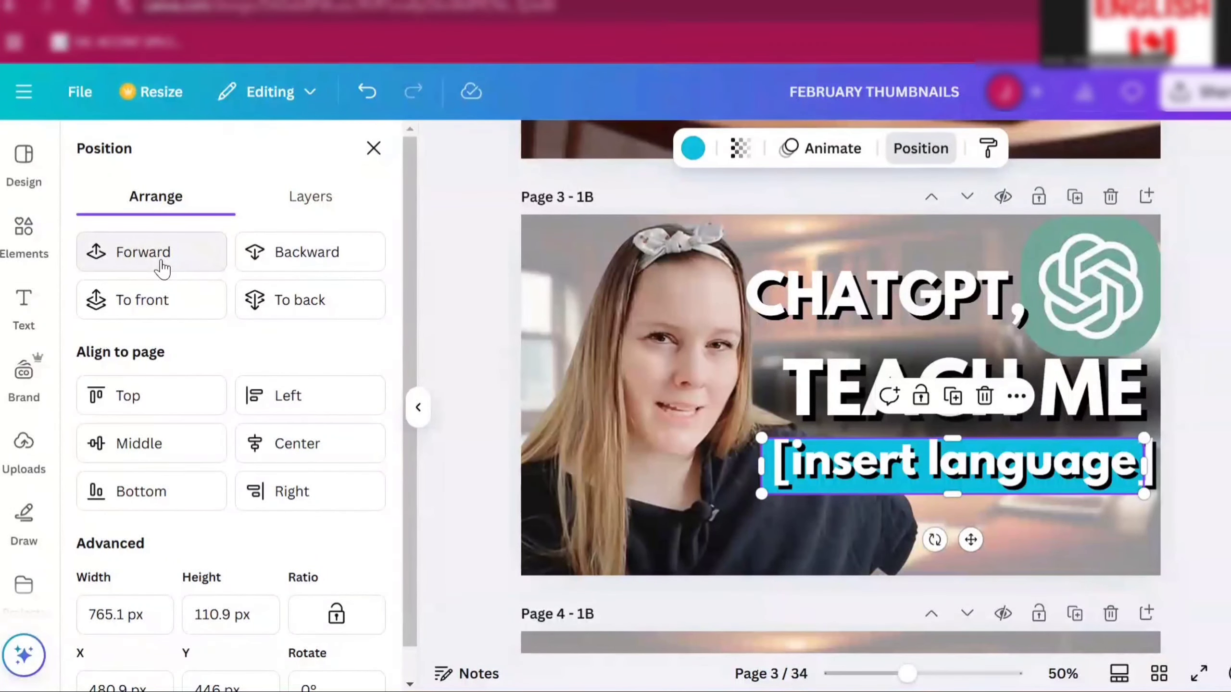
click(117, 259)
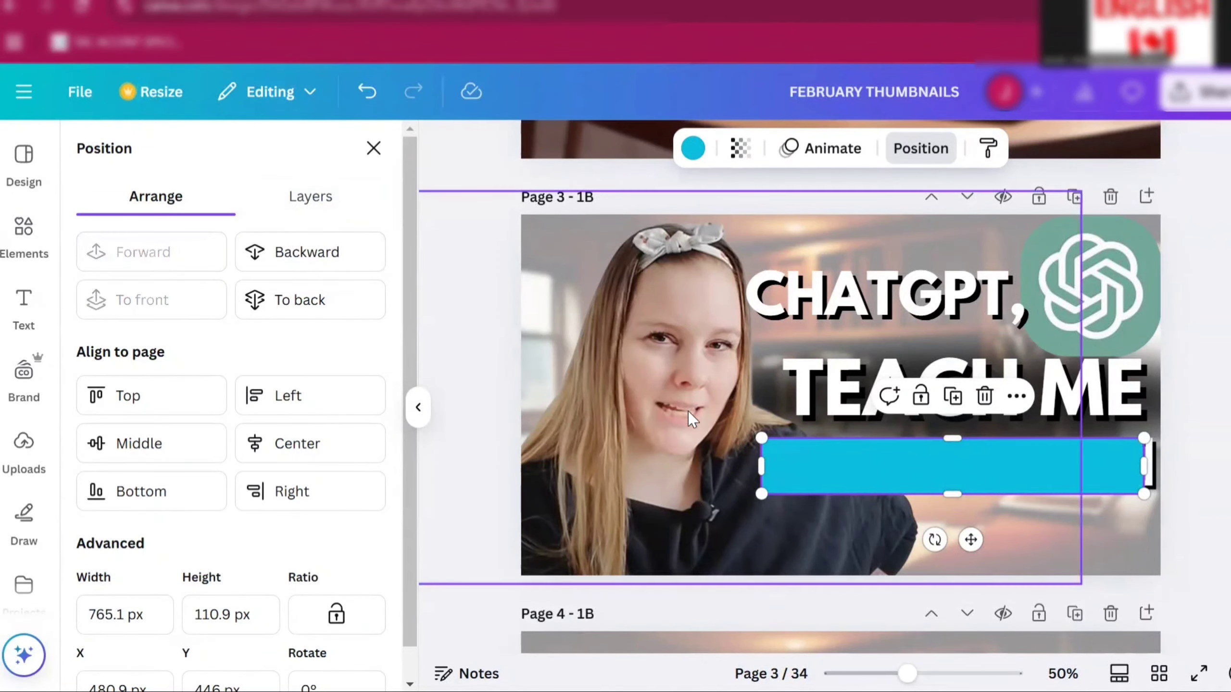
- Shift the light blue rectangle right and test its backward and forward layering against the text
drag(830, 463, 887, 459)
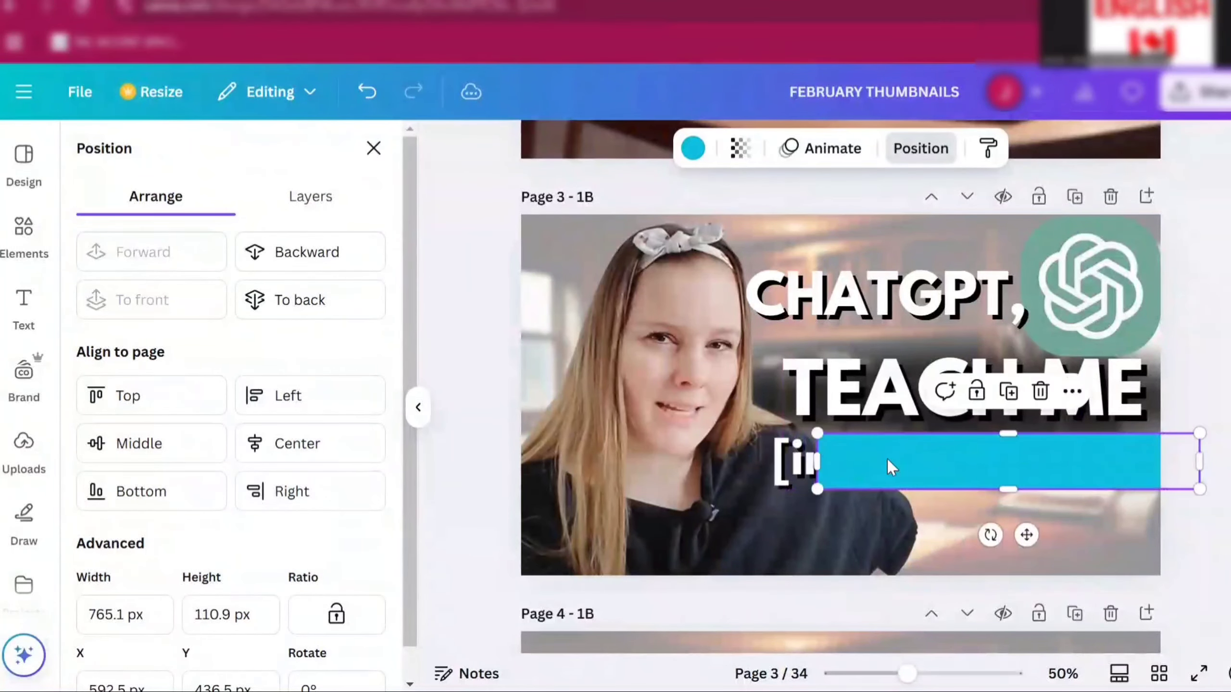
click(342, 272)
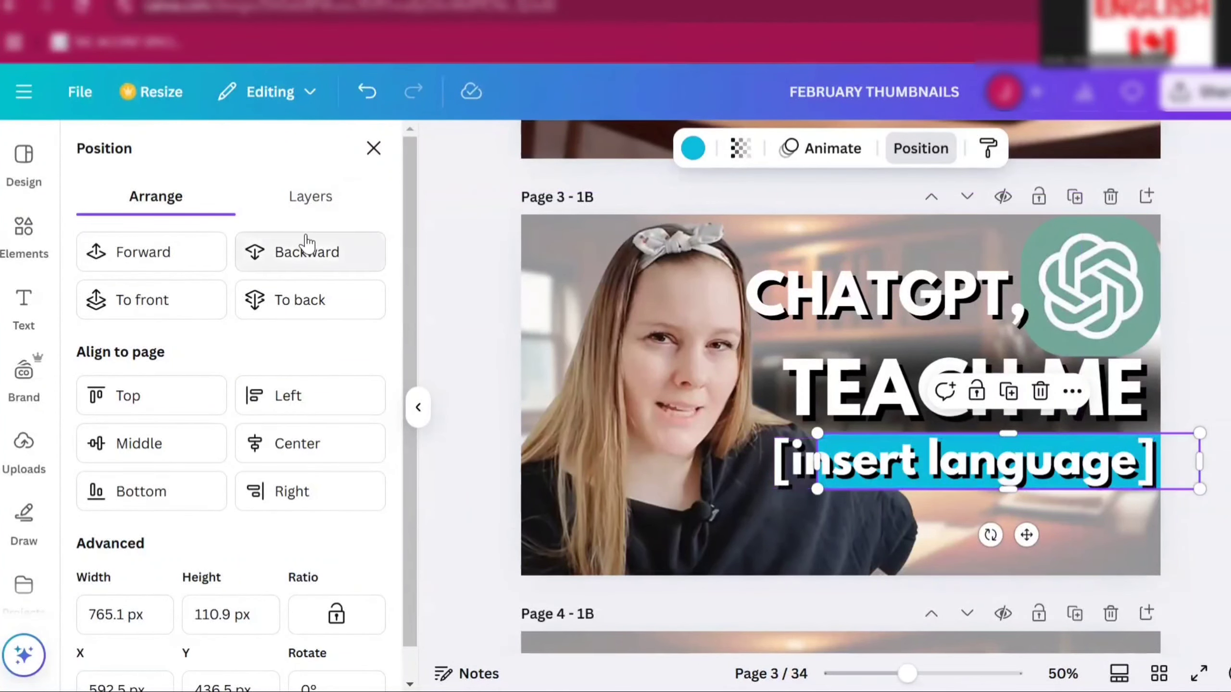
click(308, 249)
click(168, 251)
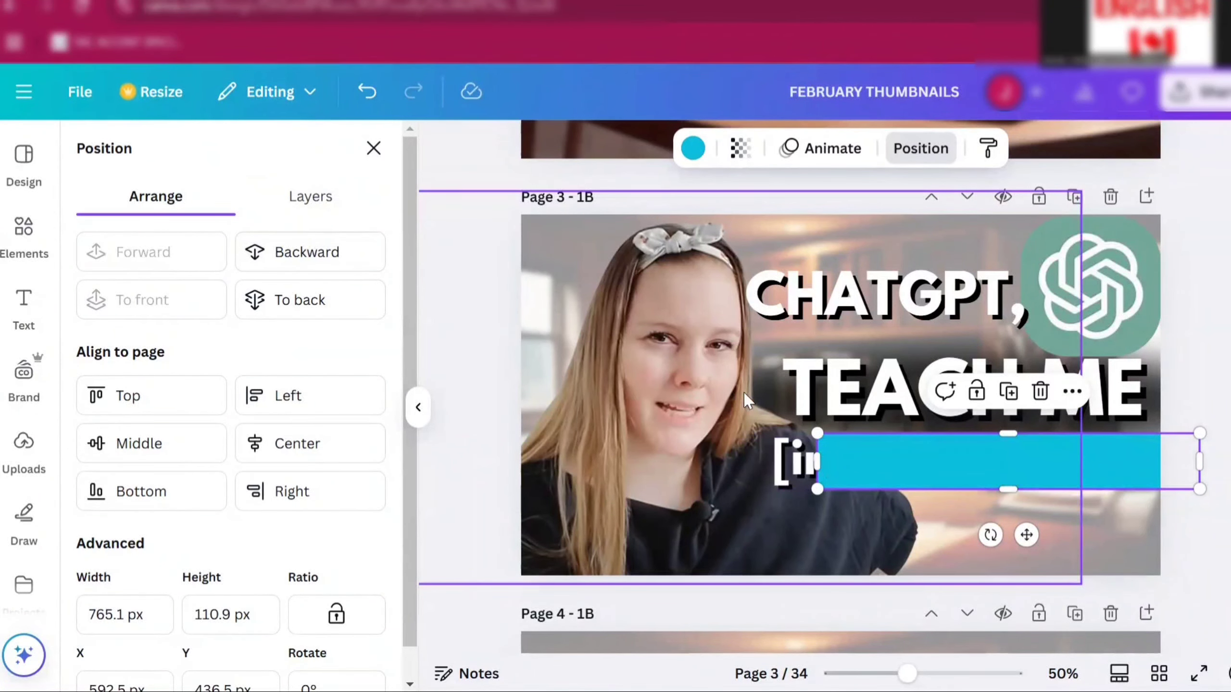
click(296, 253)
- Try moving the [insert language] text left, then undo those moves
click(806, 461)
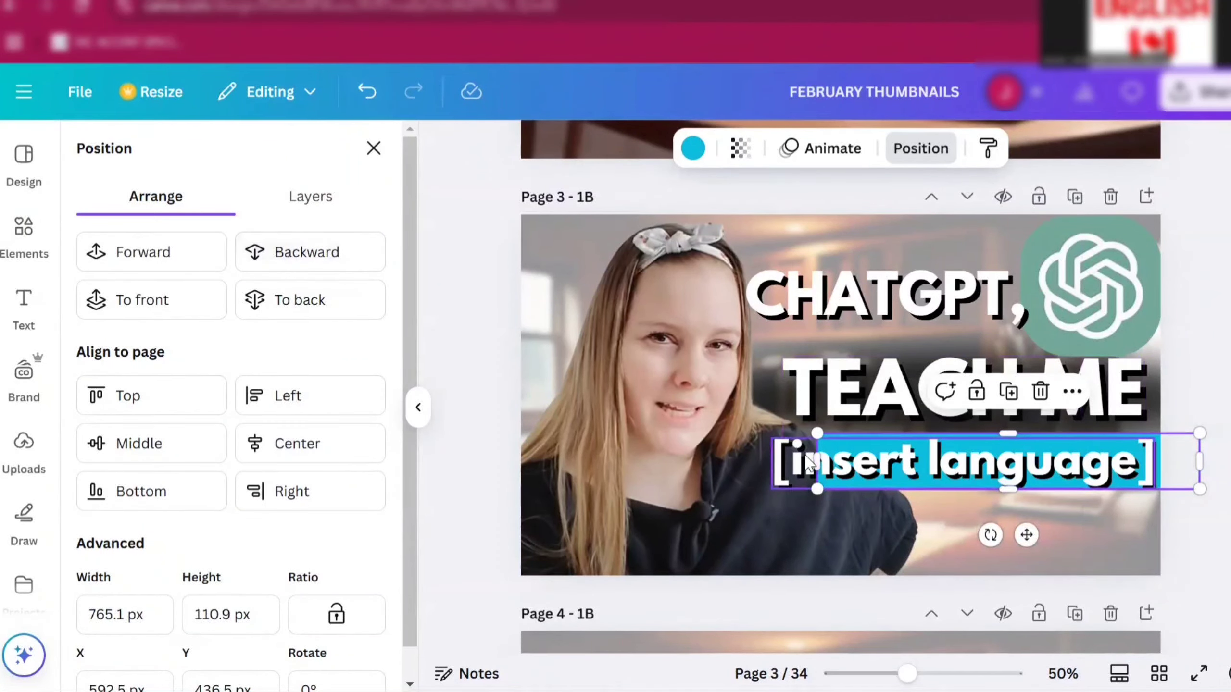
drag(807, 461, 744, 471)
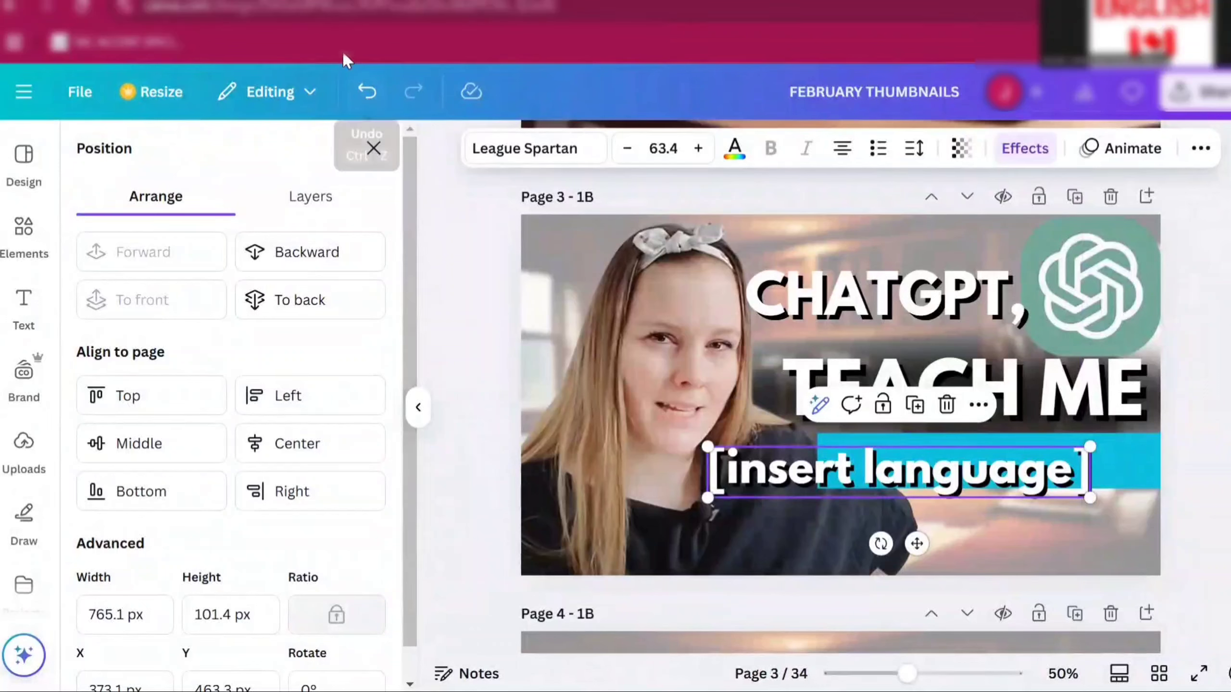
click(366, 95)
click(366, 97)
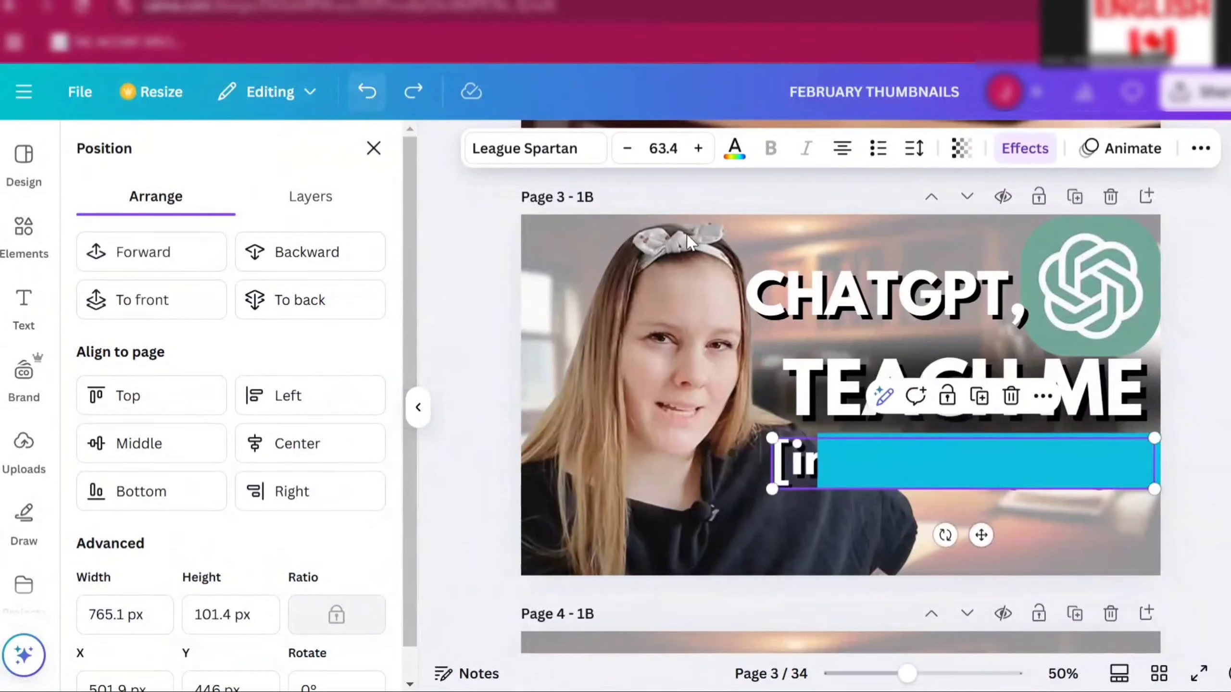
drag(919, 465, 887, 467)
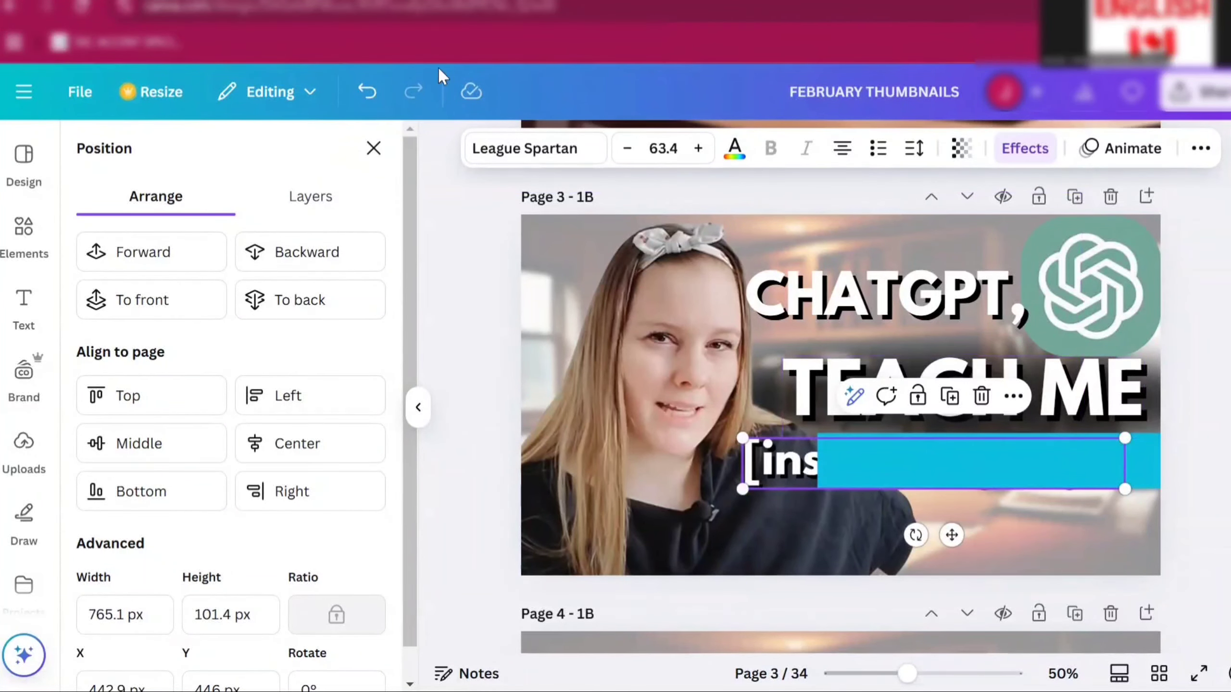
click(367, 92)
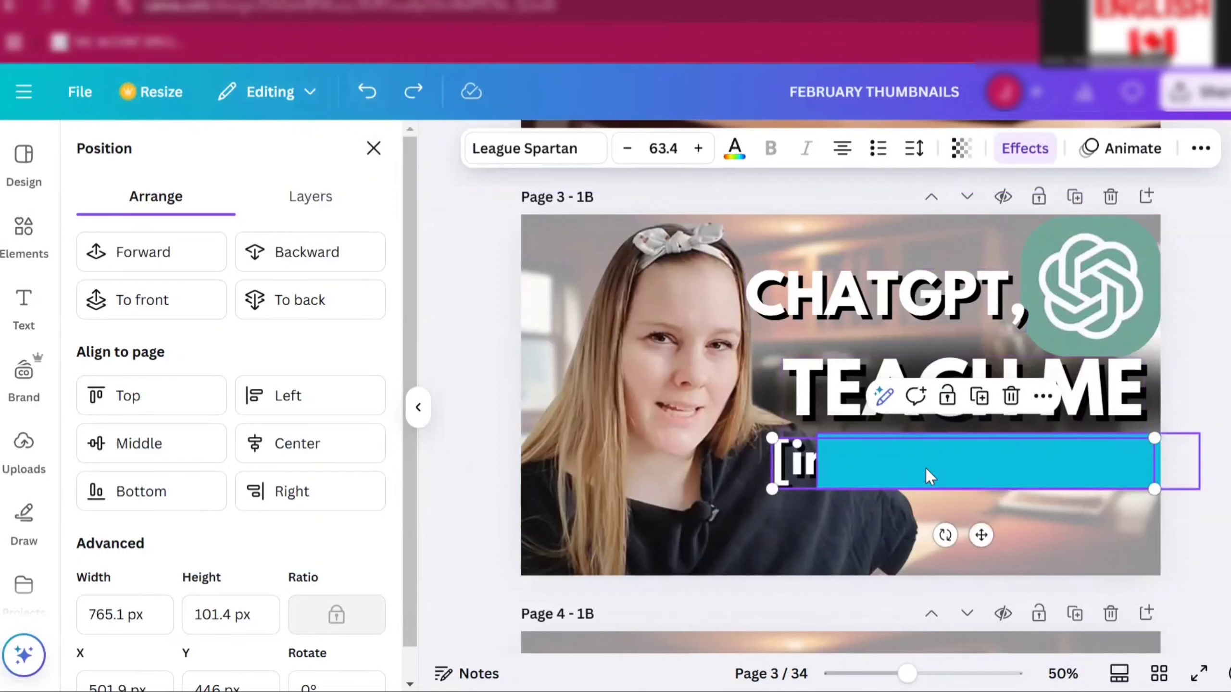
- Move the light blue rectangle back under the [insert language] text and send it backward behind it
click(958, 470)
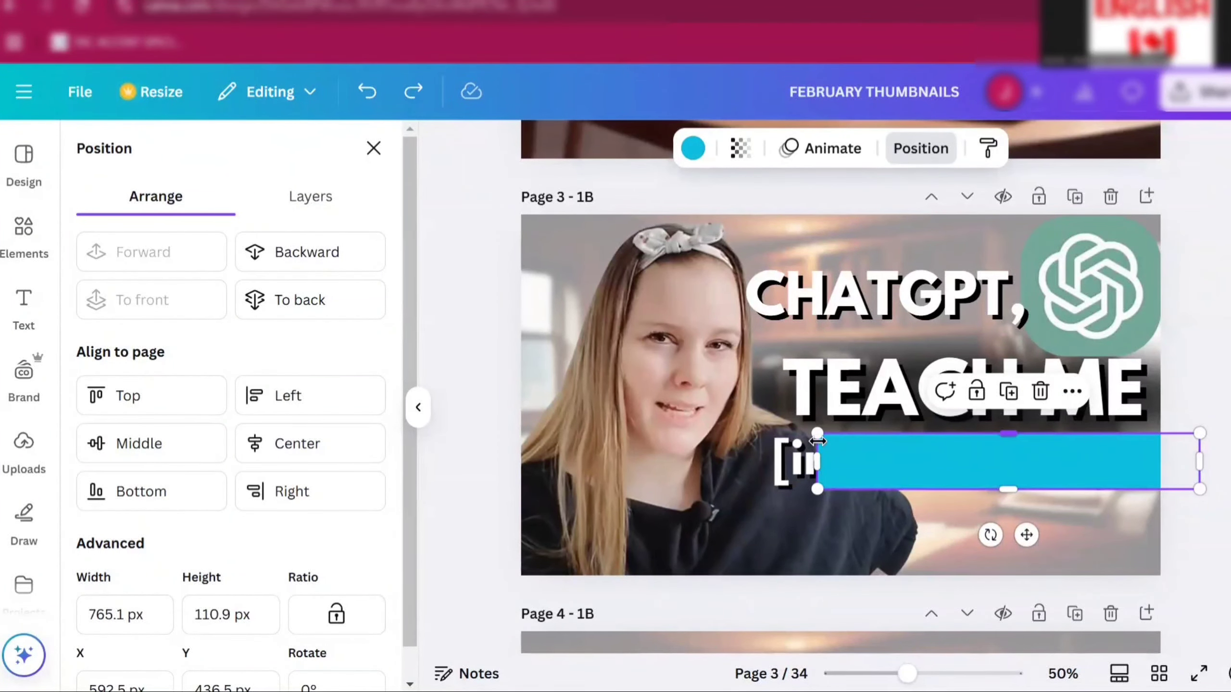
drag(1030, 462, 984, 462)
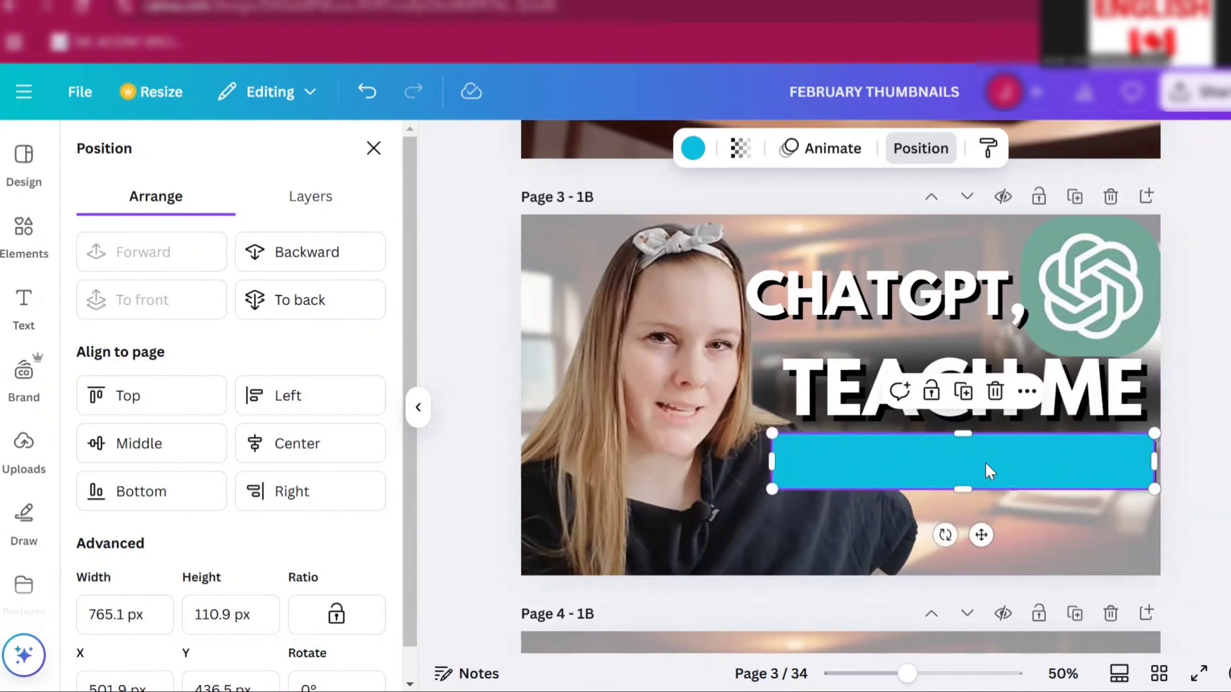
click(304, 255)
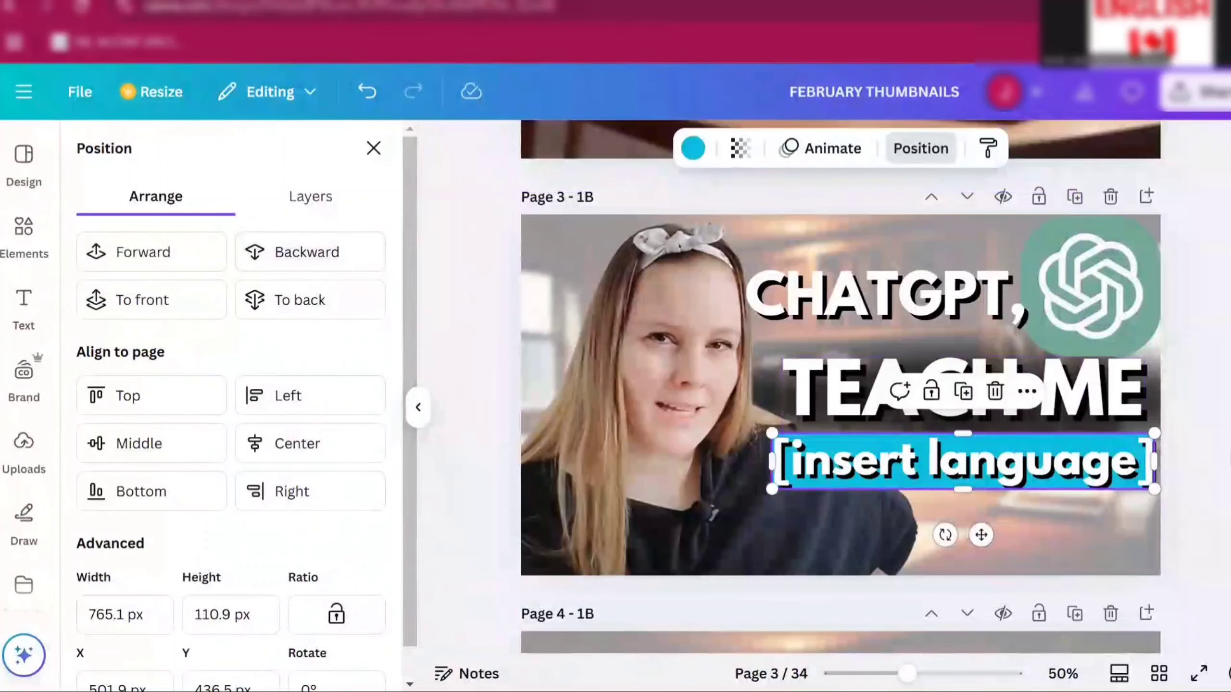
click(1229, 451)
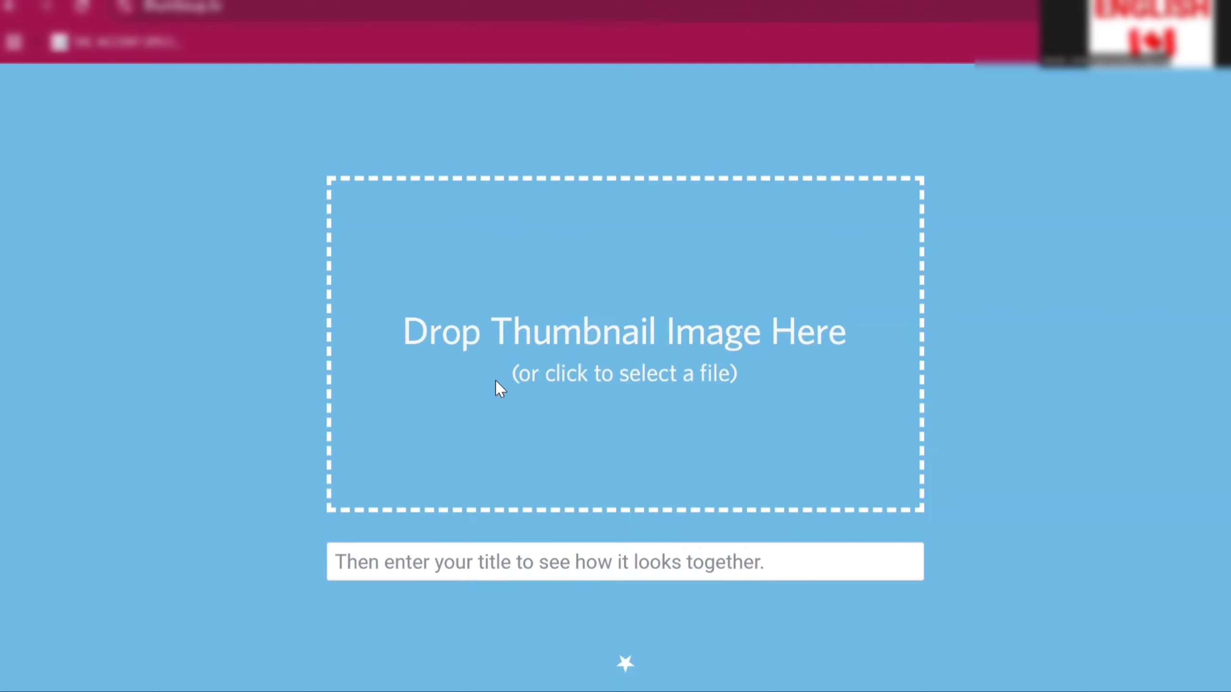
- Scroll the thumbnail preview site down to view the thumbnail in the Web Browser Home Large layout
scroll(582, 342, down, 1)
scroll(602, 335, down, 7)
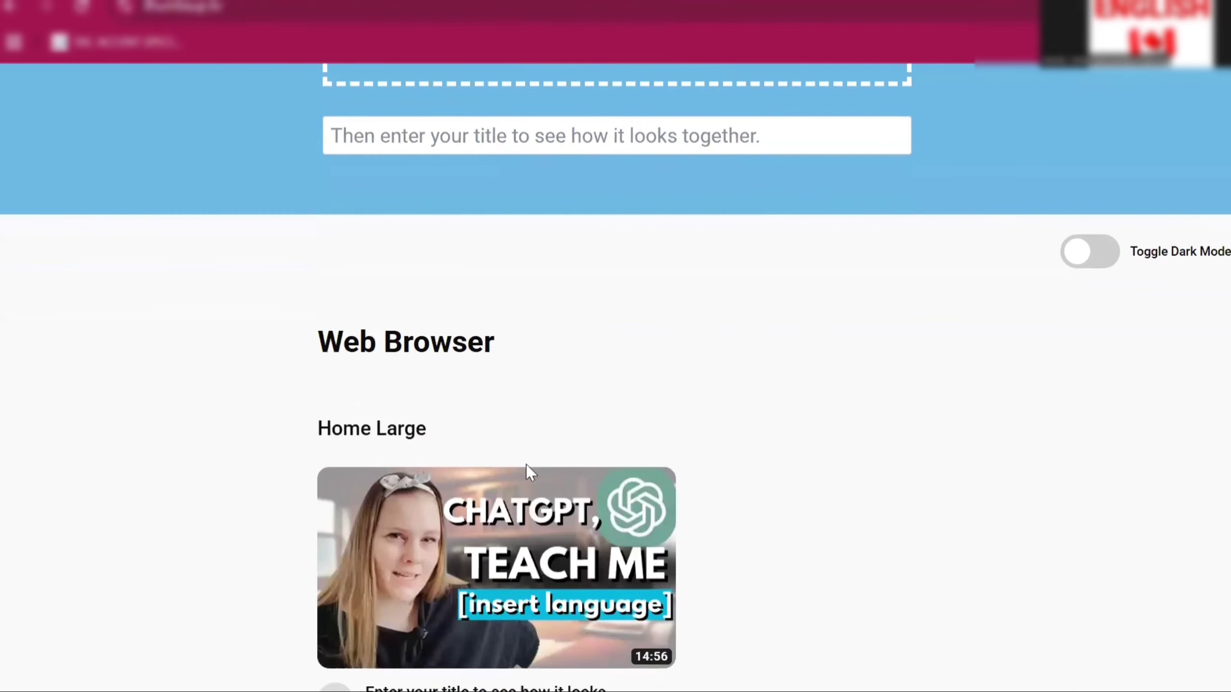